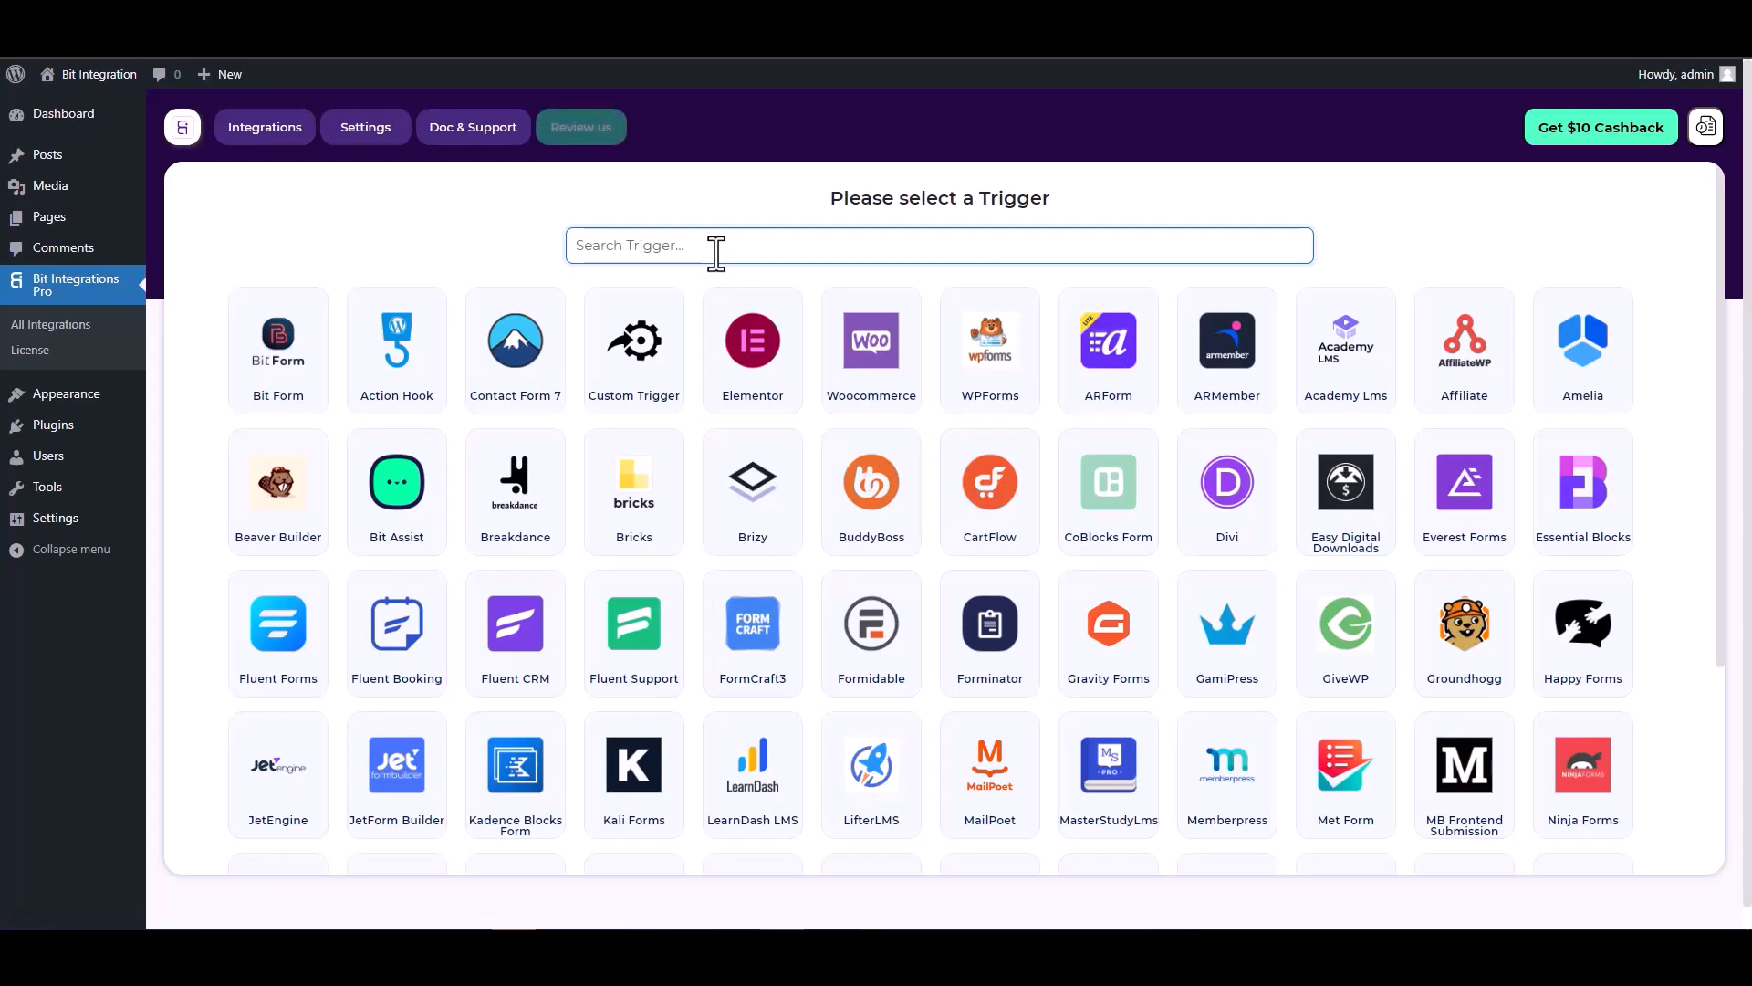
Step: Search 'co', select CoBlocks Form as the trigger, and start fetching its submission data
{"action": "type", "text": "co"}
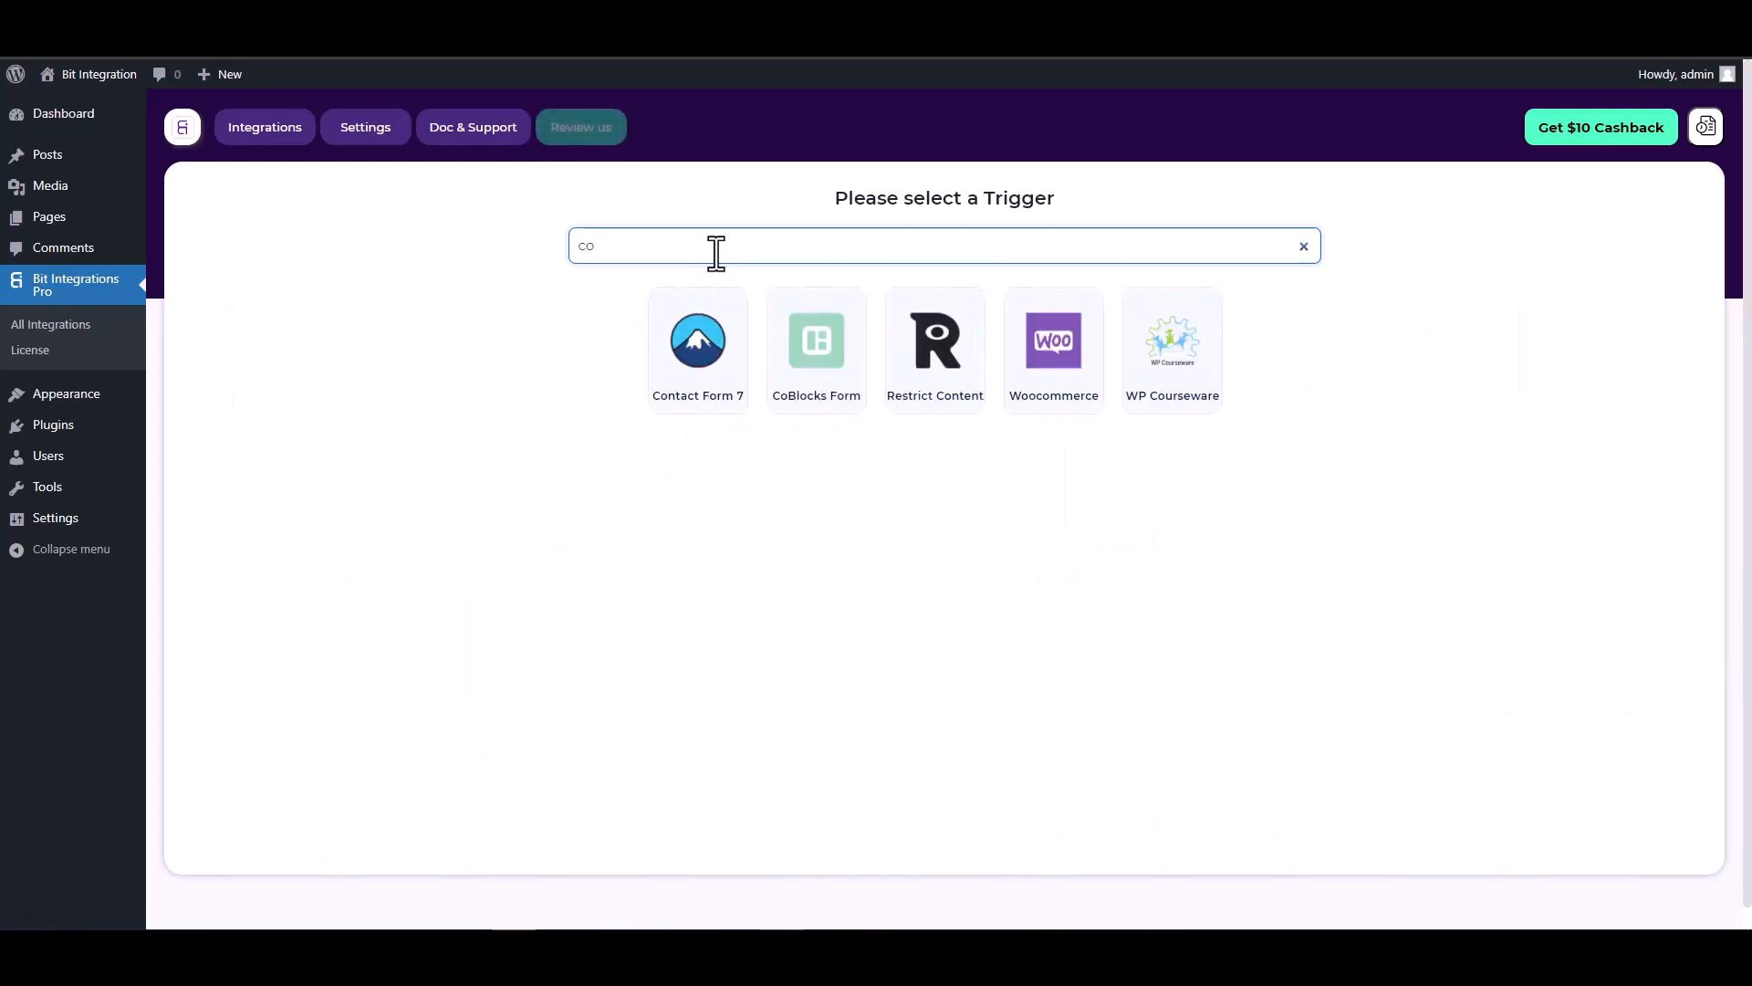
{"action": "left_click", "coordinate": [815, 347]}
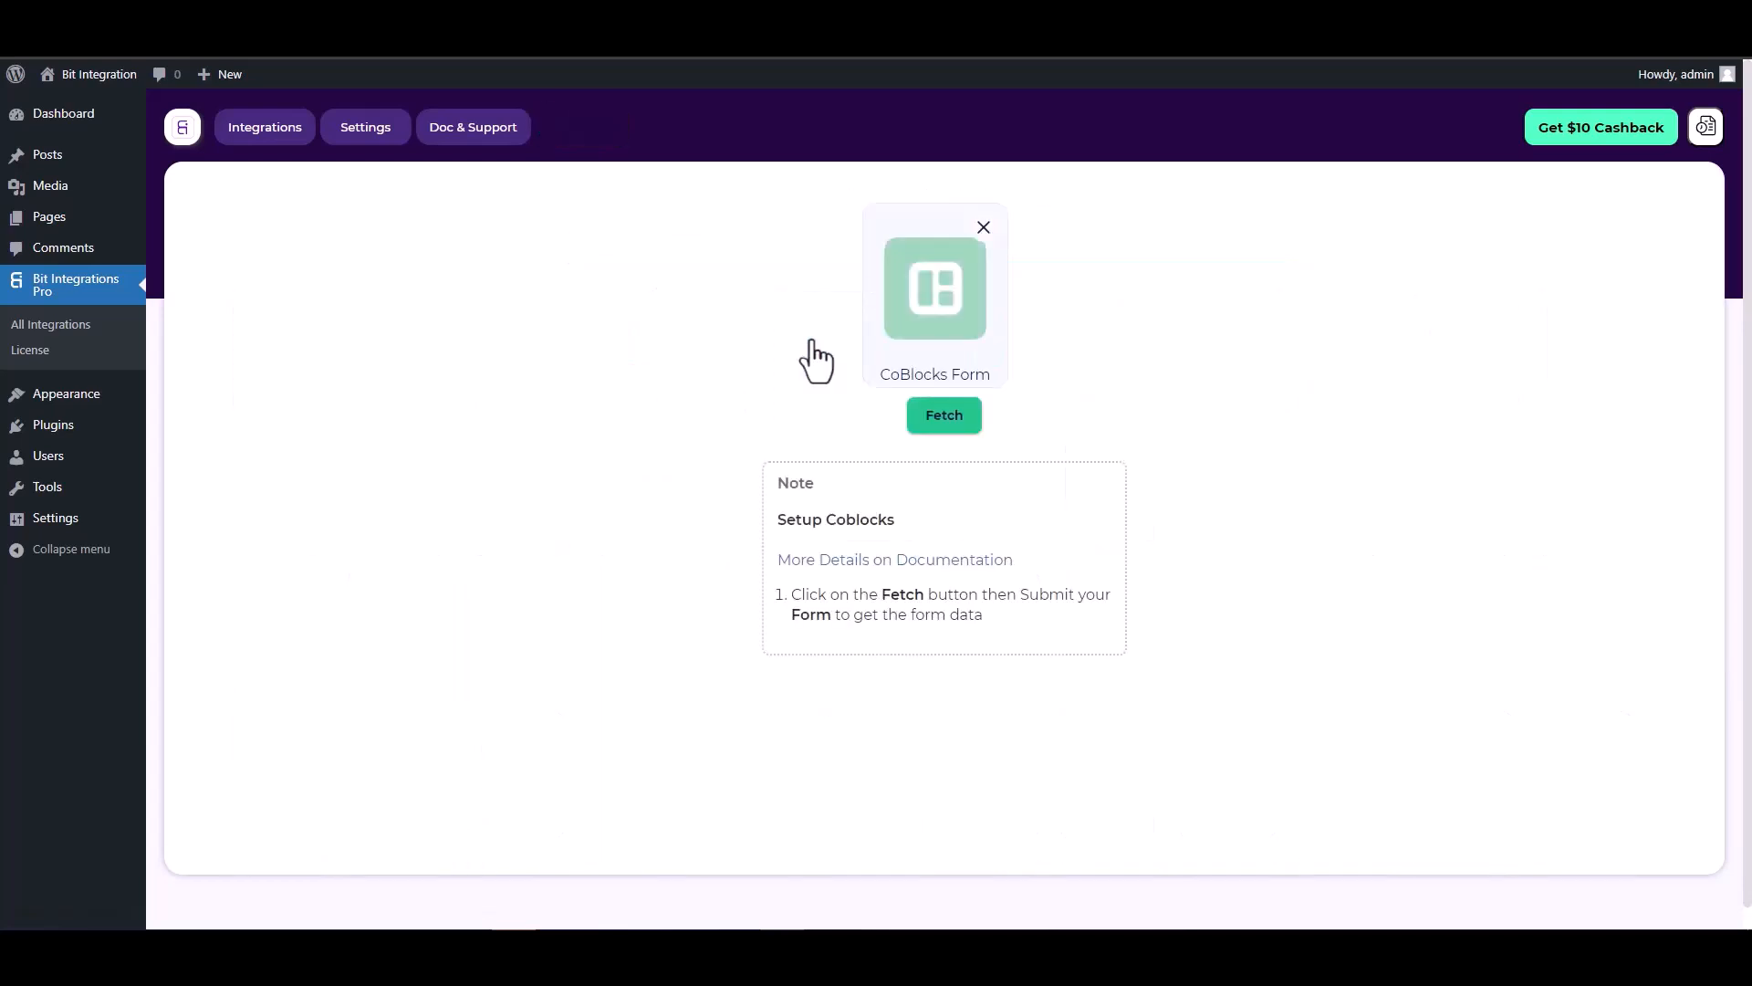
{"action": "left_click", "coordinate": [929, 424]}
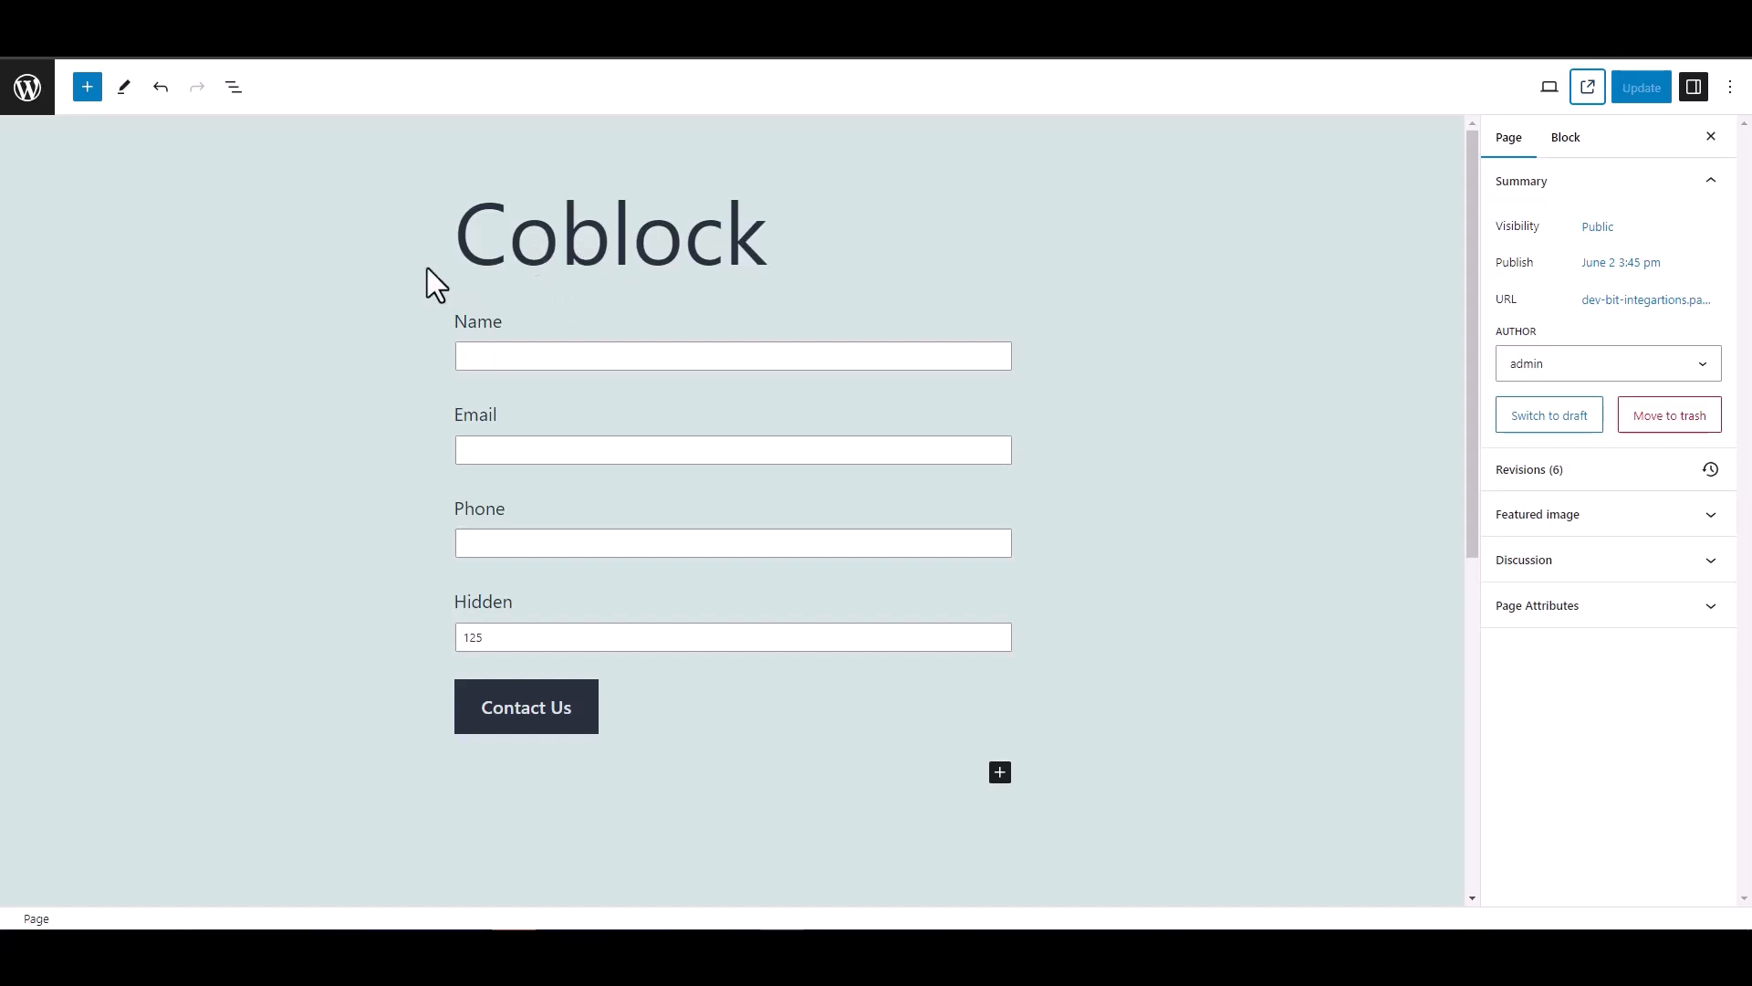
Step: Inspect the Coblock form's Hidden field block holding 125, then deselect it
{"action": "double_click", "coordinate": [452, 604]}
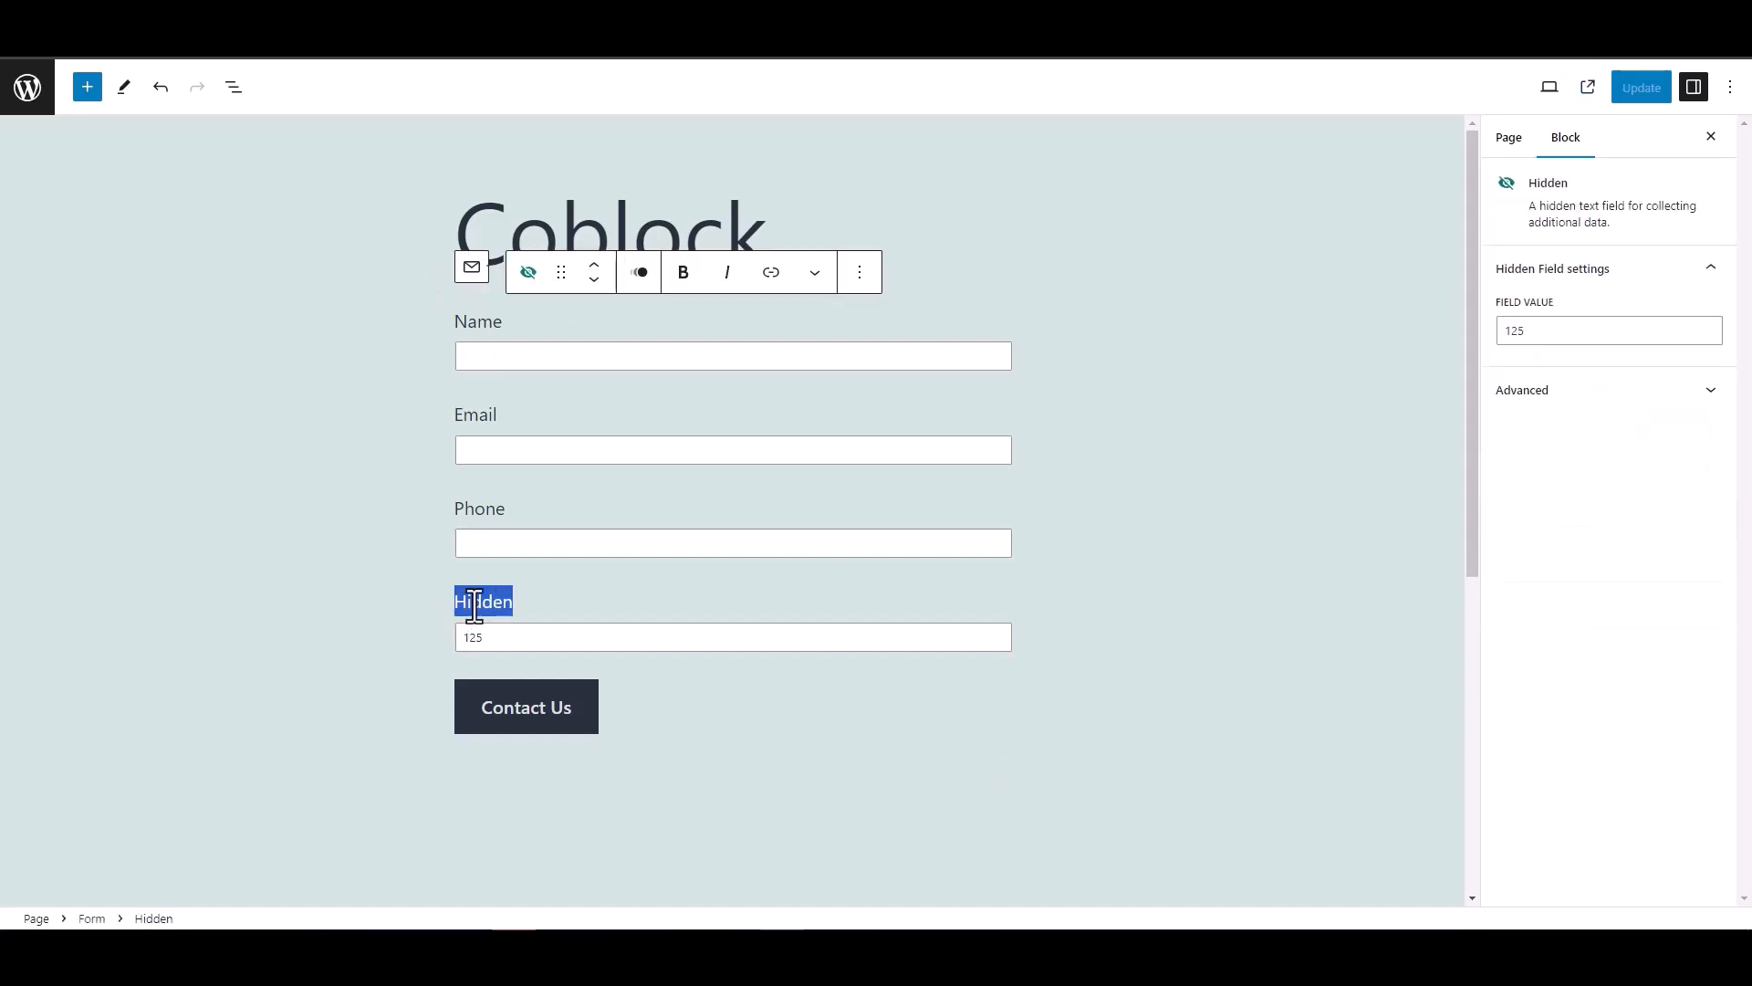
{"action": "left_click", "coordinate": [378, 575]}
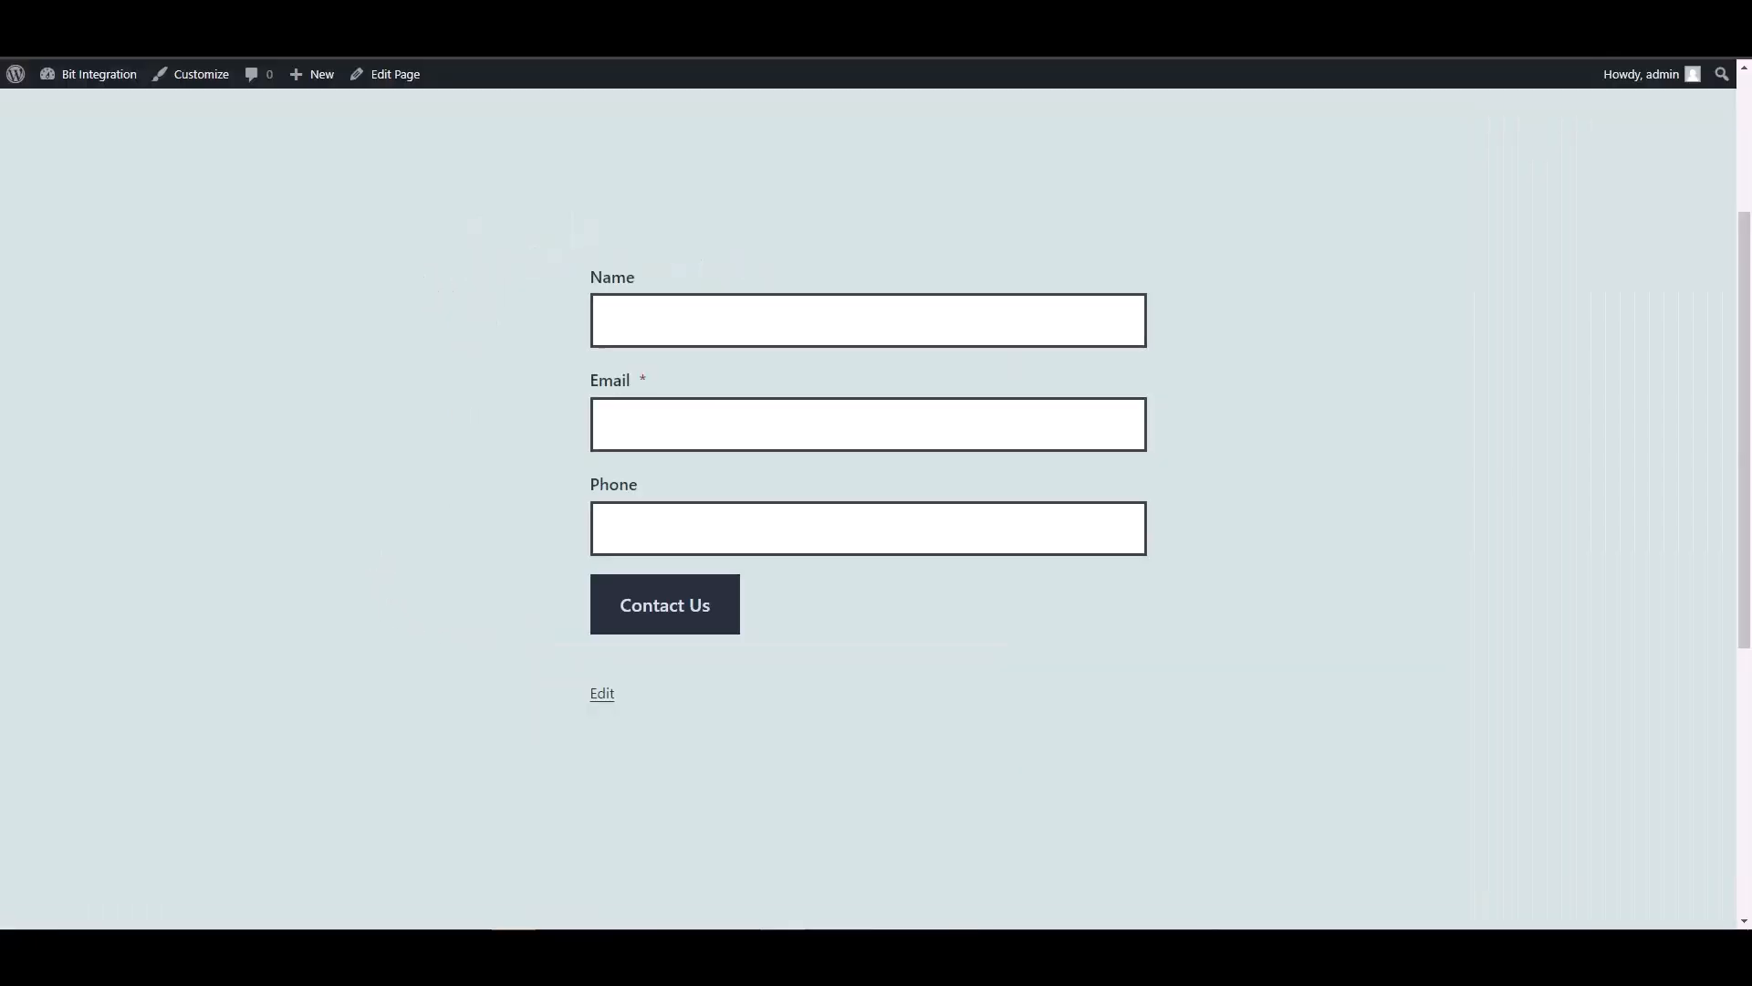
Step: Submit the Coblock form with name 'test' plus a sample e-mail and phone number
{"action": "left_click", "coordinate": [660, 325]}
{"action": "type", "text": "test"}
{"action": "key", "text": "Tab"}
{"action": "type", "text": "test@"}
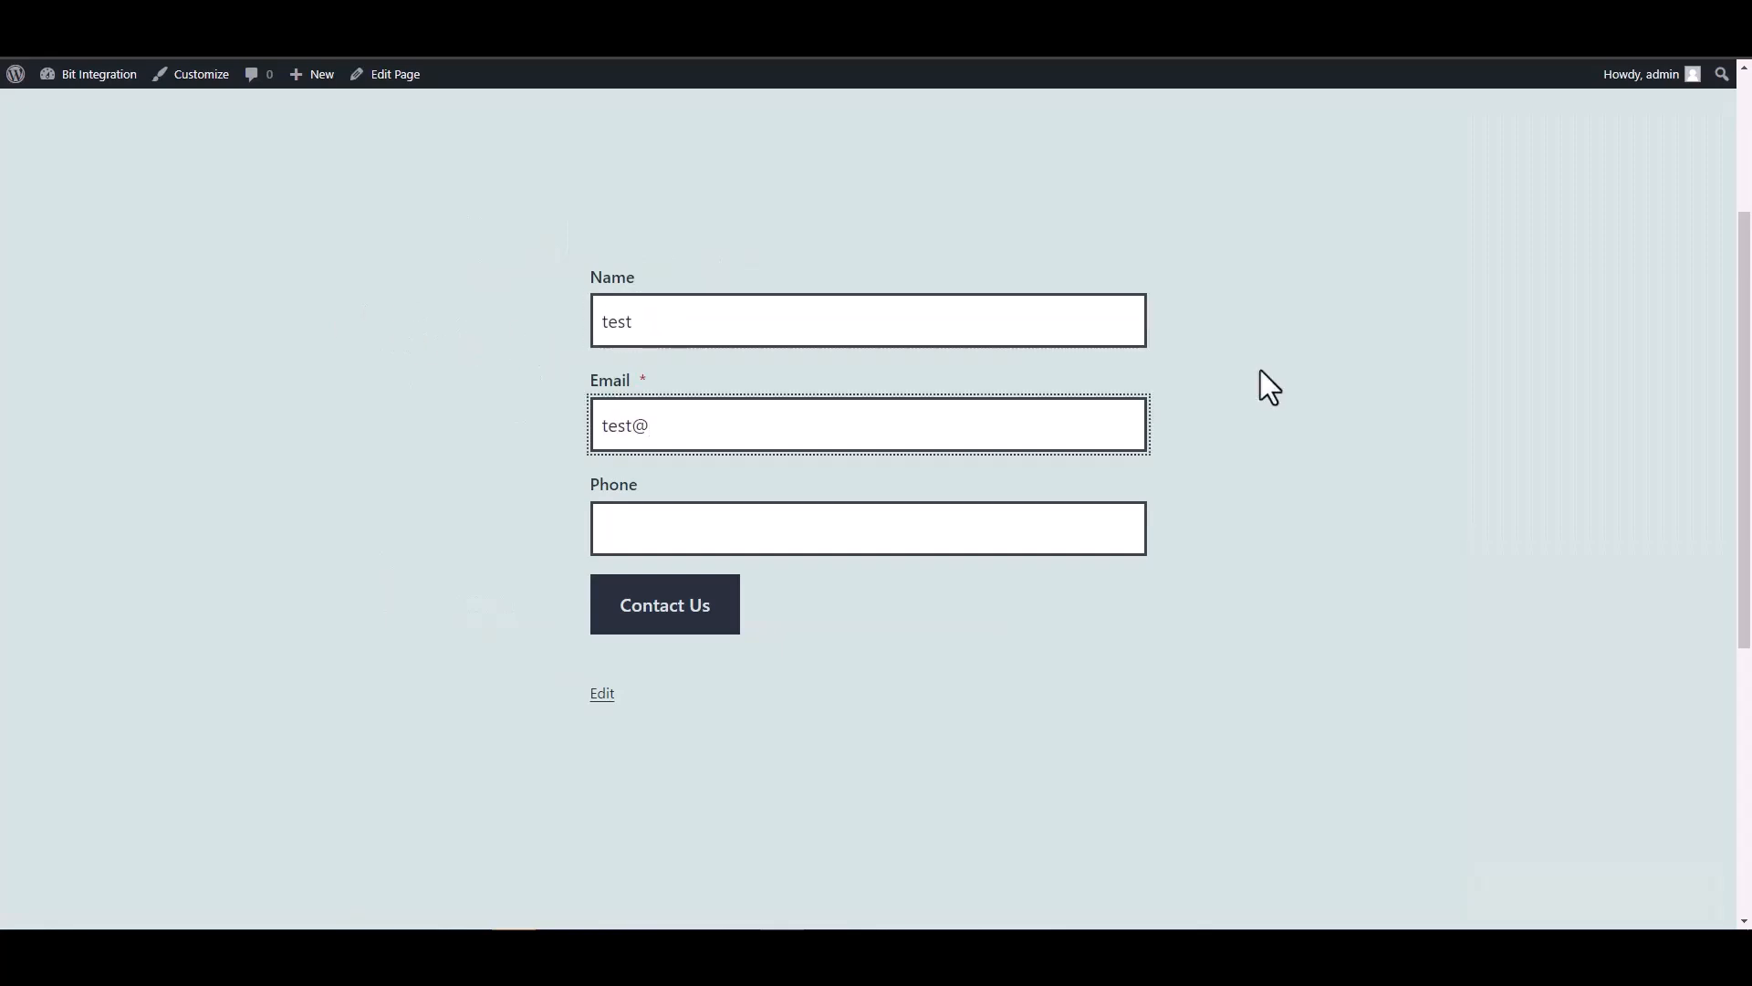
{"action": "type", "text": "test.com"}
{"action": "left_click", "coordinate": [1049, 532]}
{"action": "type", "text": "12345678"}
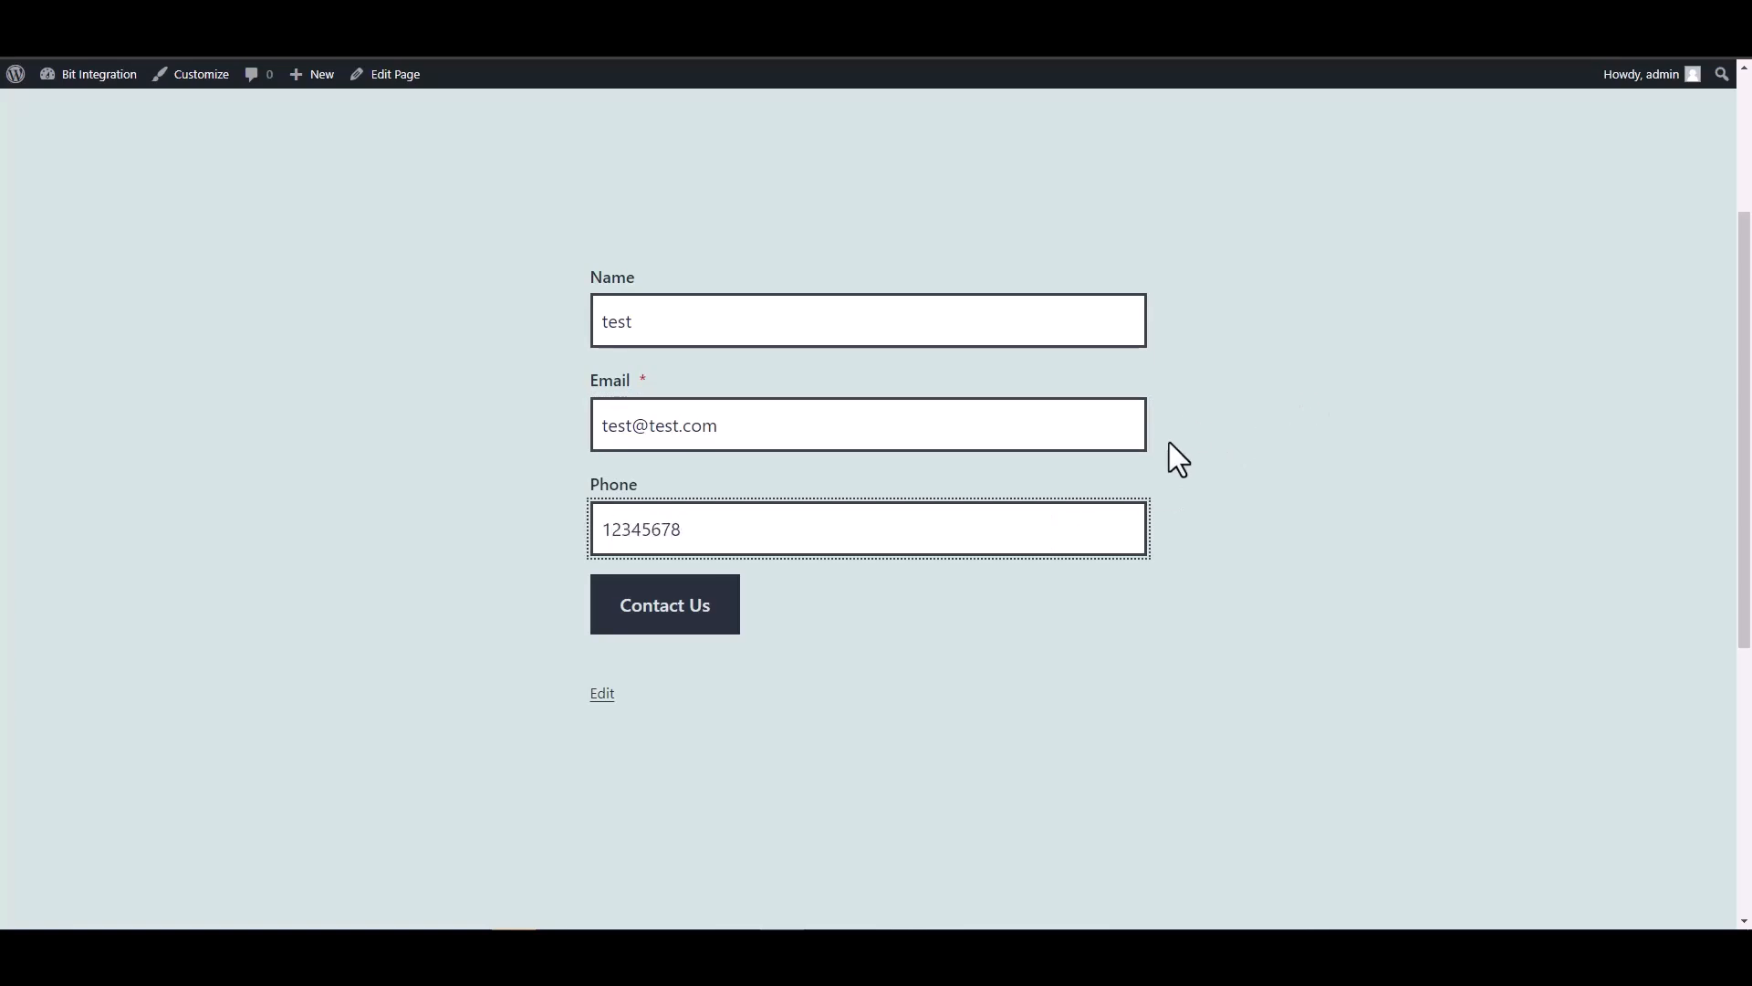
{"action": "left_click", "coordinate": [727, 614]}
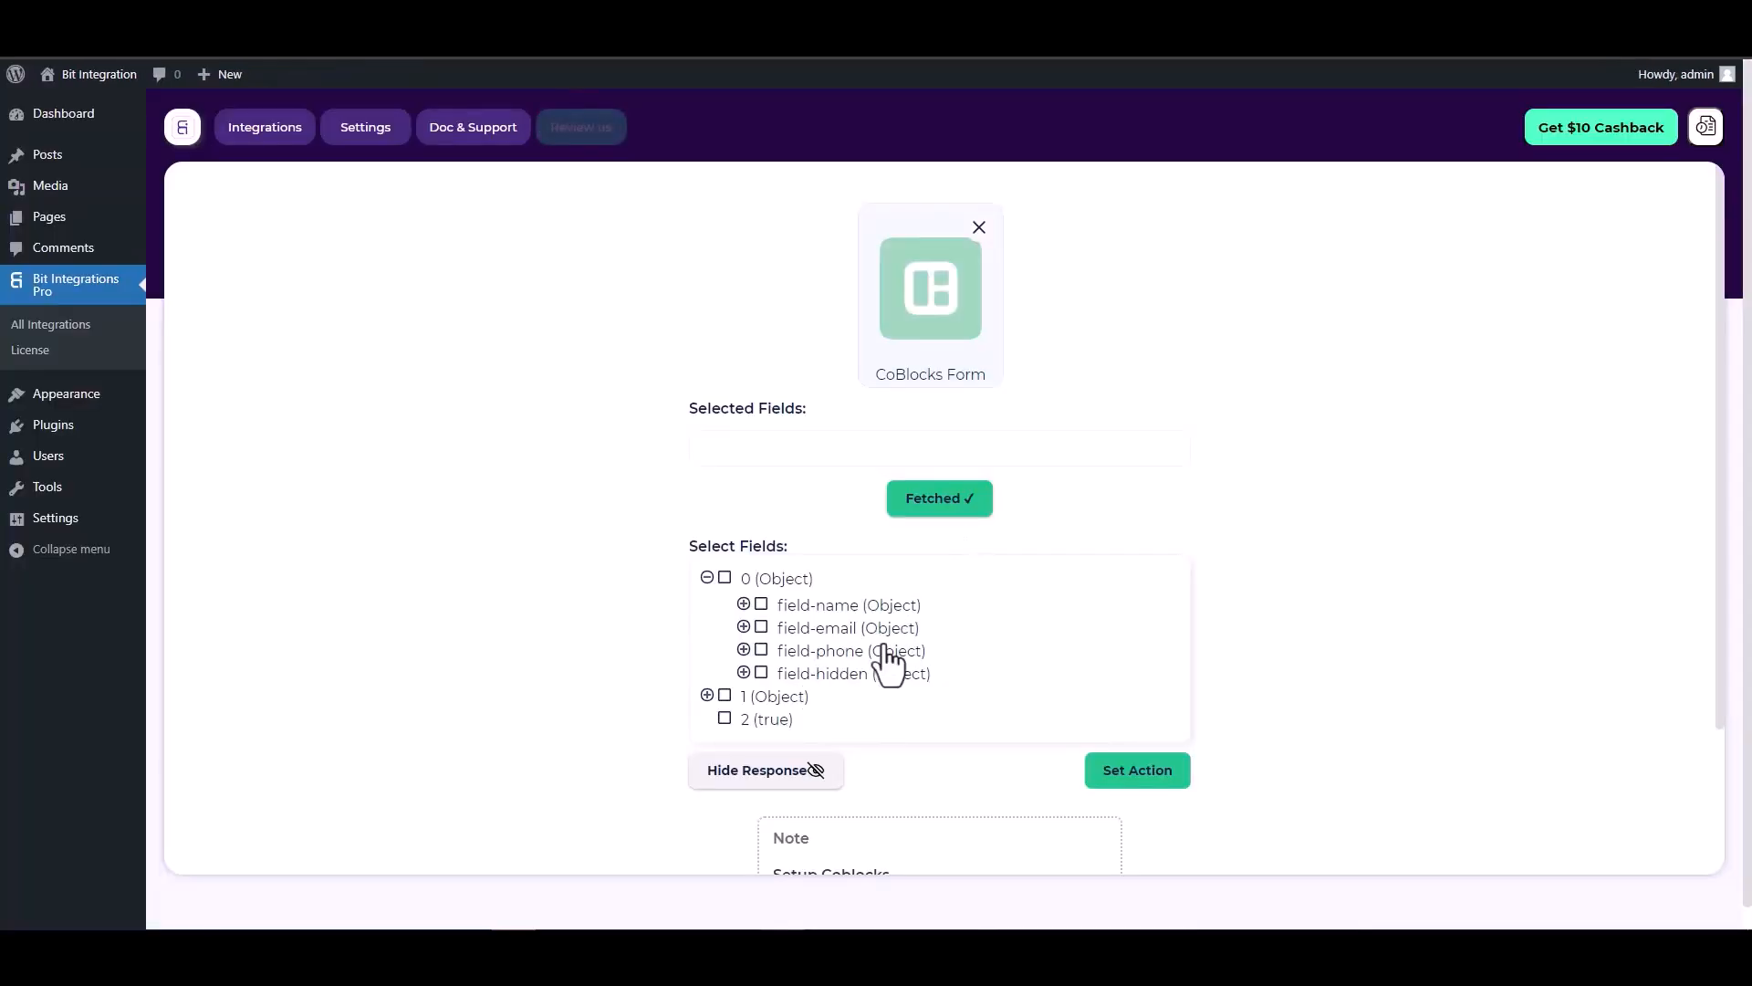
Step: Select field-name, field-email, field-phone and field-hidden from the fetched form data
{"action": "left_click", "coordinate": [762, 606]}
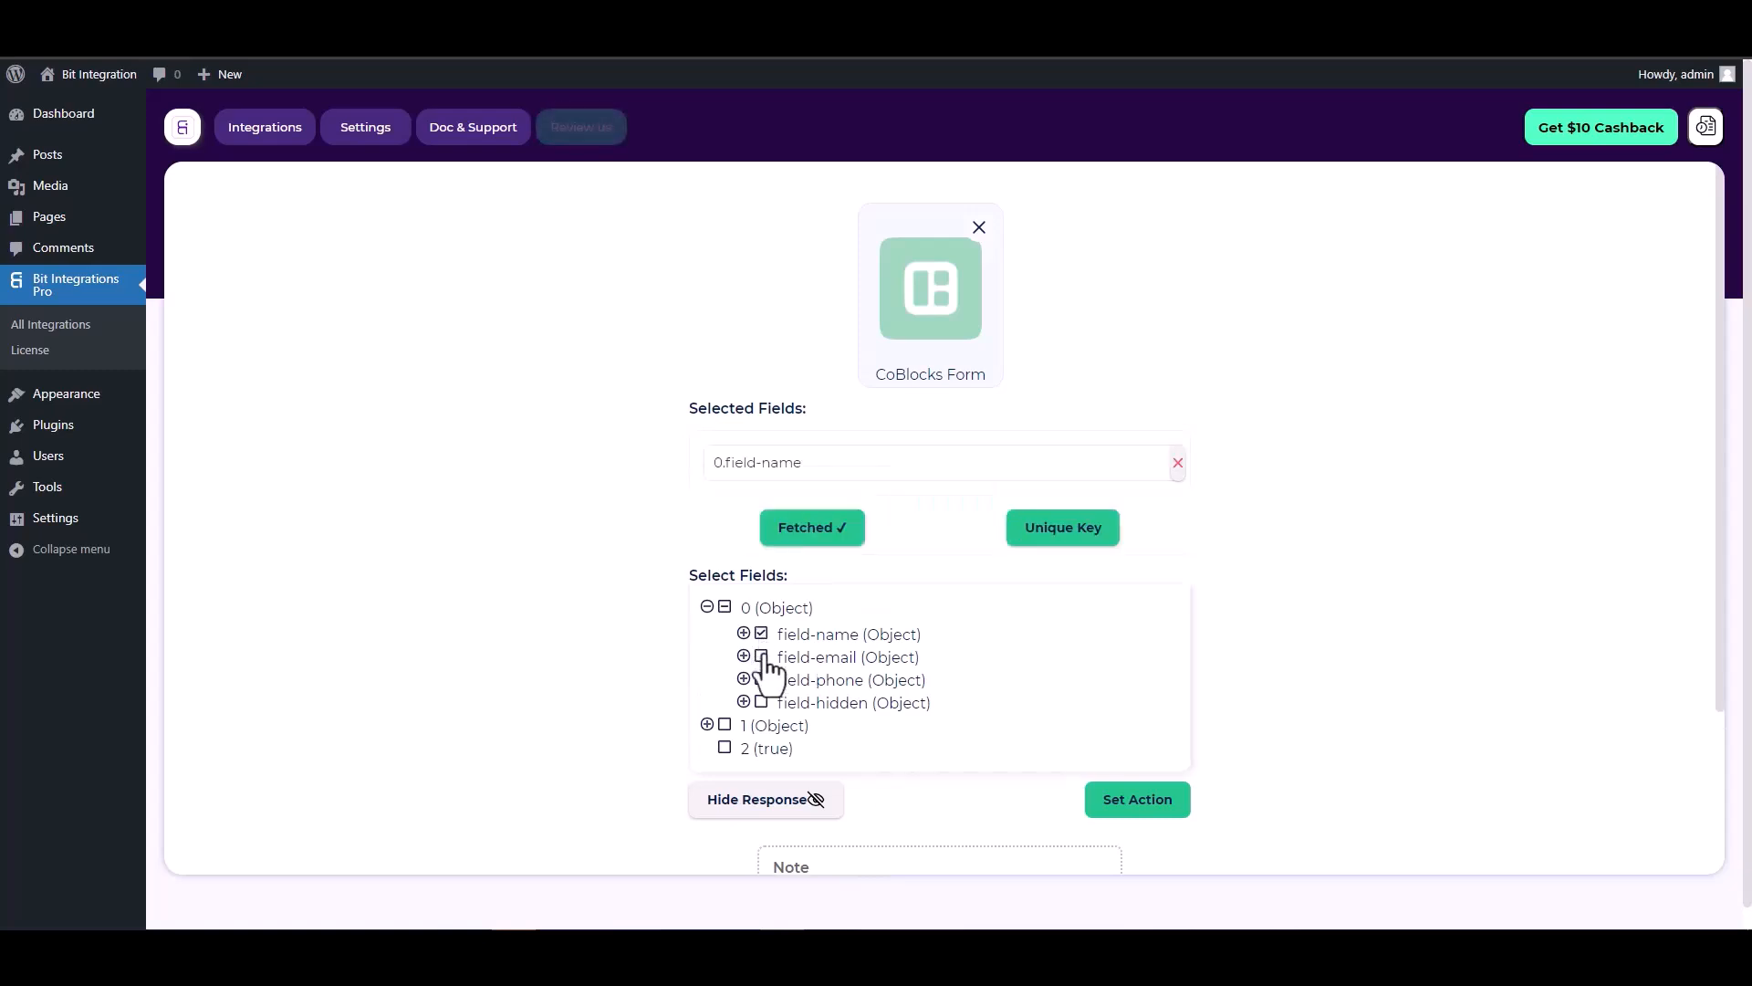
{"action": "left_click", "coordinate": [762, 661]}
{"action": "left_click", "coordinate": [762, 726]}
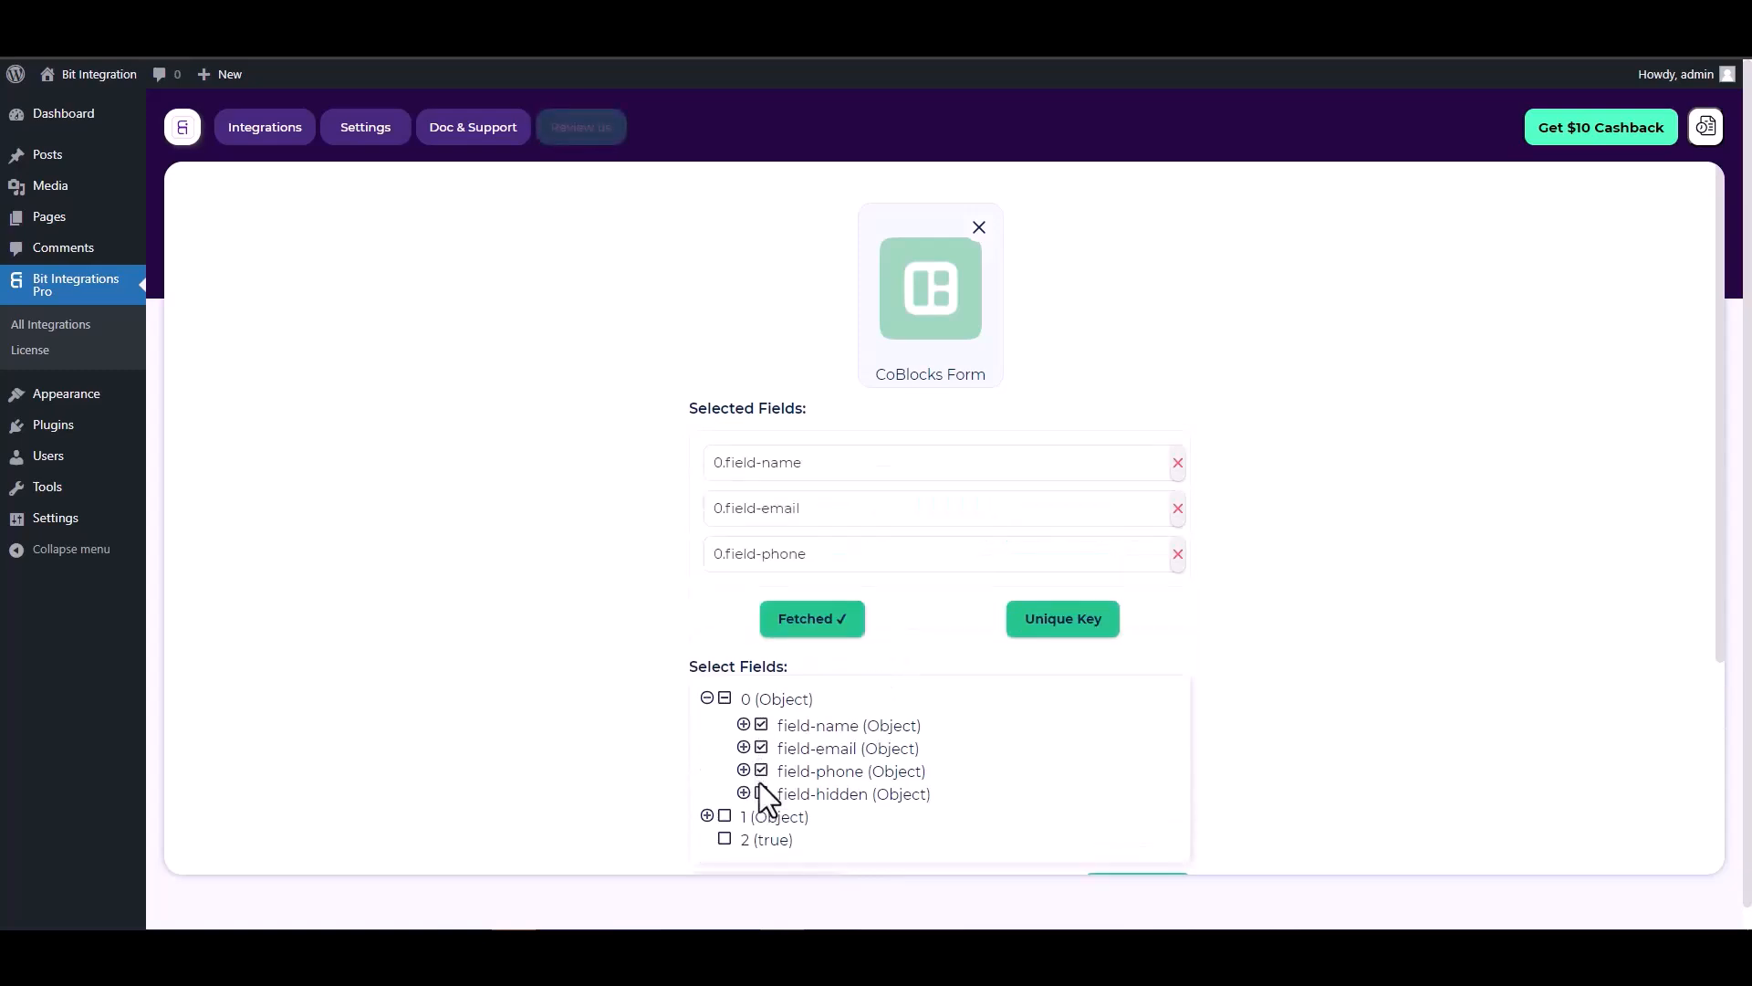
{"action": "left_click", "coordinate": [763, 794]}
{"action": "scroll", "coordinate": [934, 560], "scroll_direction": "down", "scroll_amount": 1}
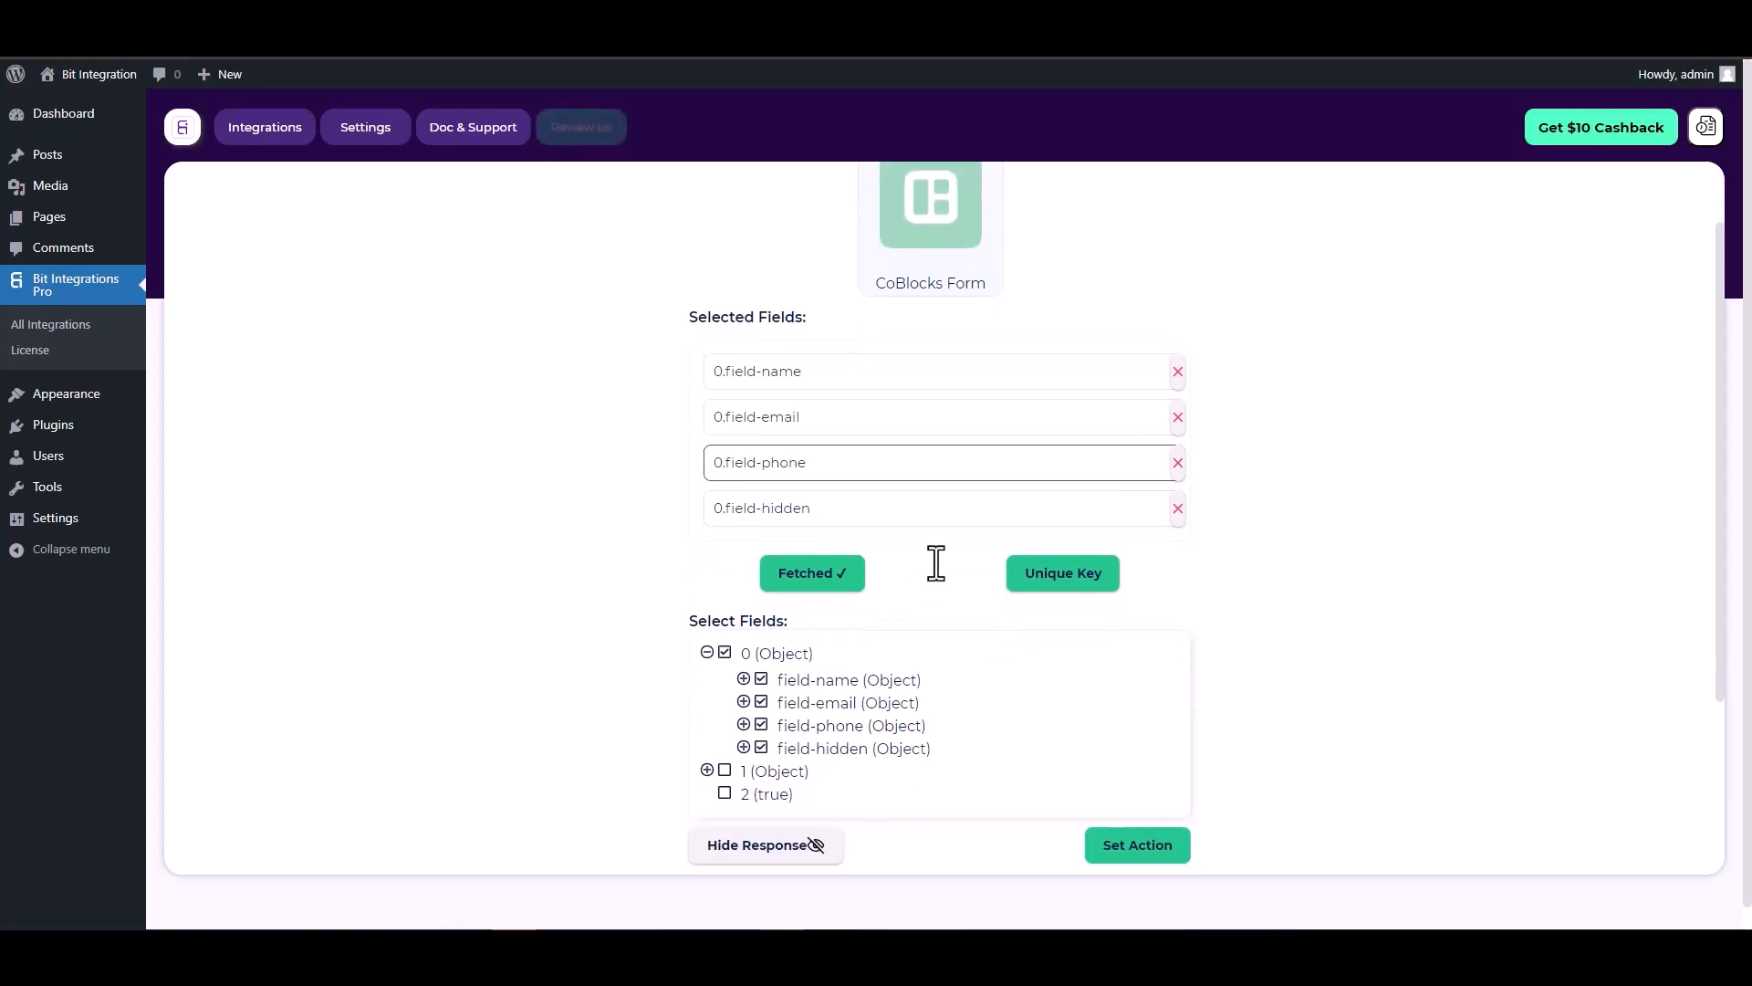
Step: Set 0.field-hidden as the unique primary key
{"action": "left_click", "coordinate": [1056, 588]}
{"action": "left_click", "coordinate": [956, 506]}
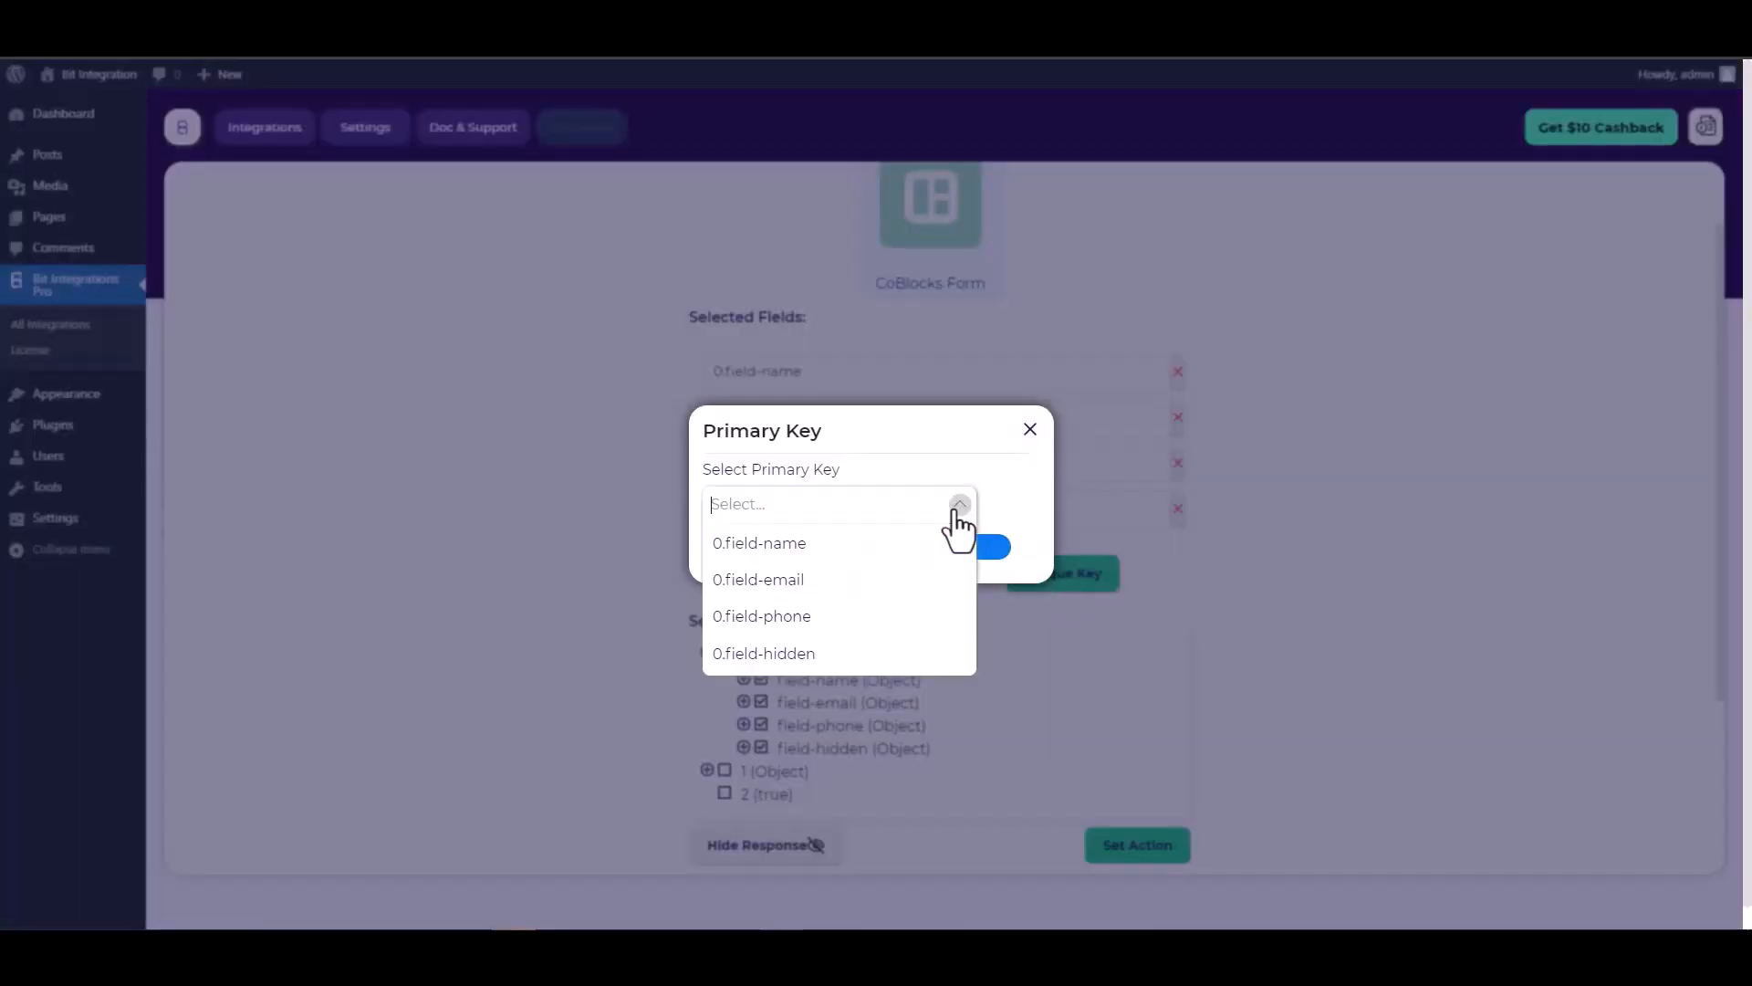
{"action": "left_click", "coordinate": [776, 654]}
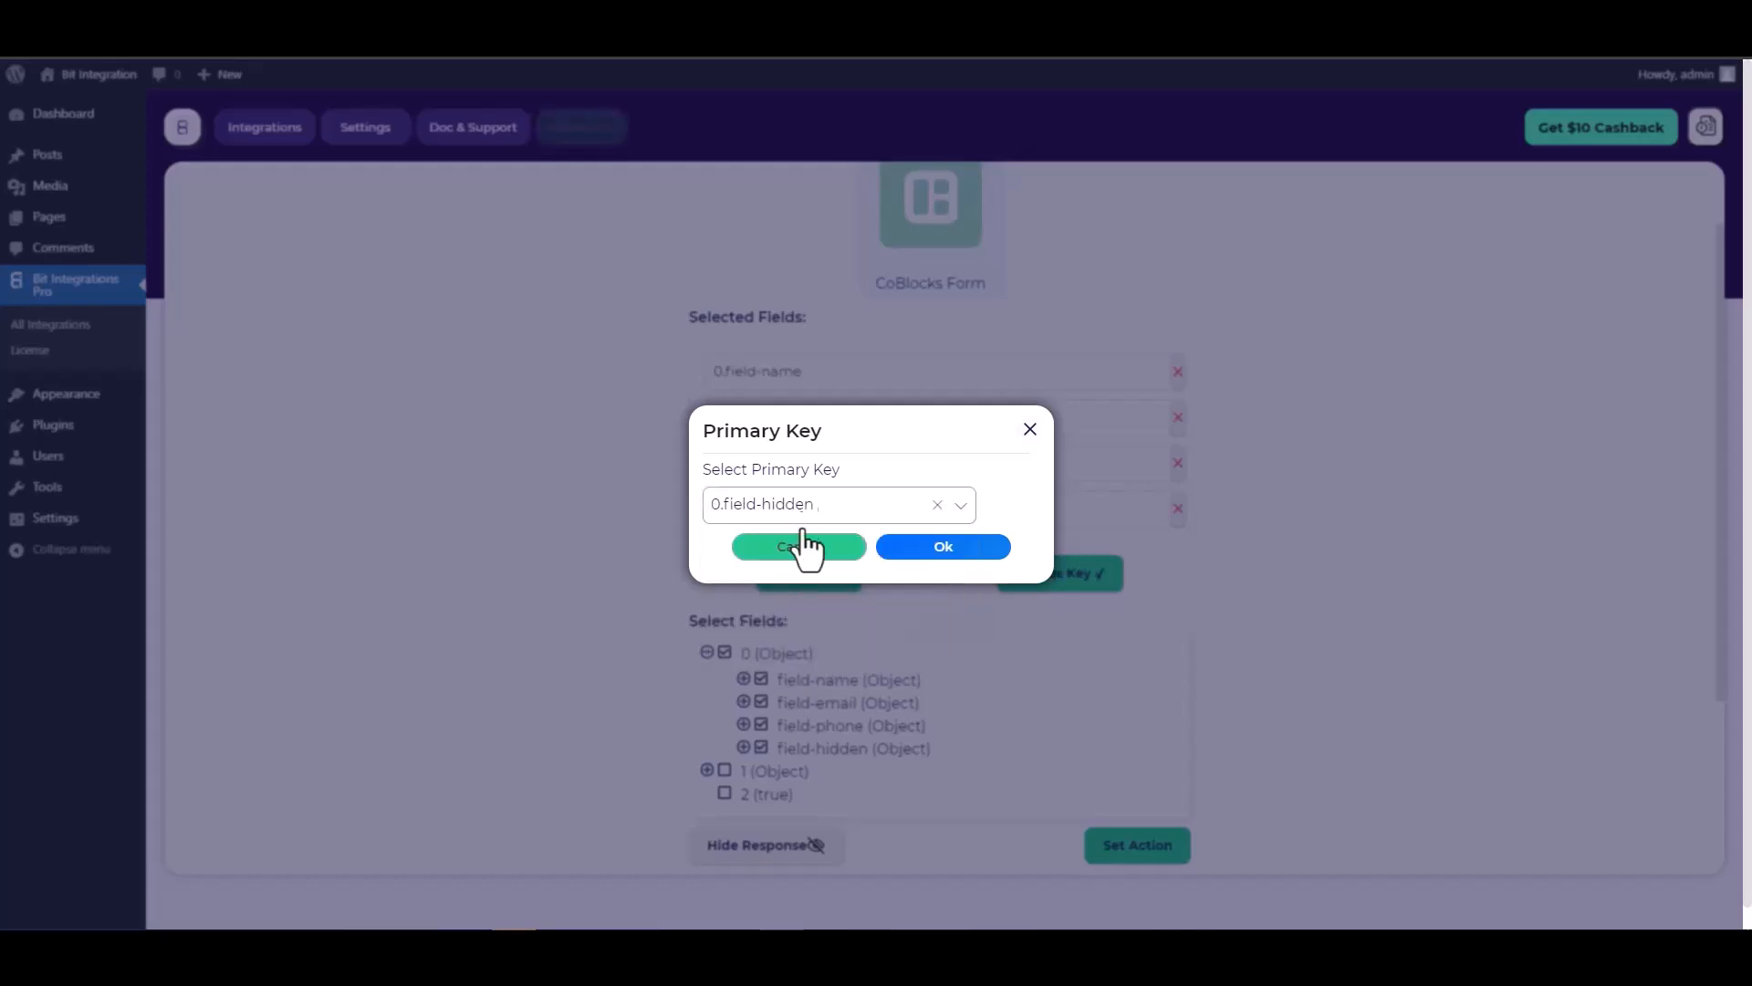
{"action": "left_click", "coordinate": [950, 557]}
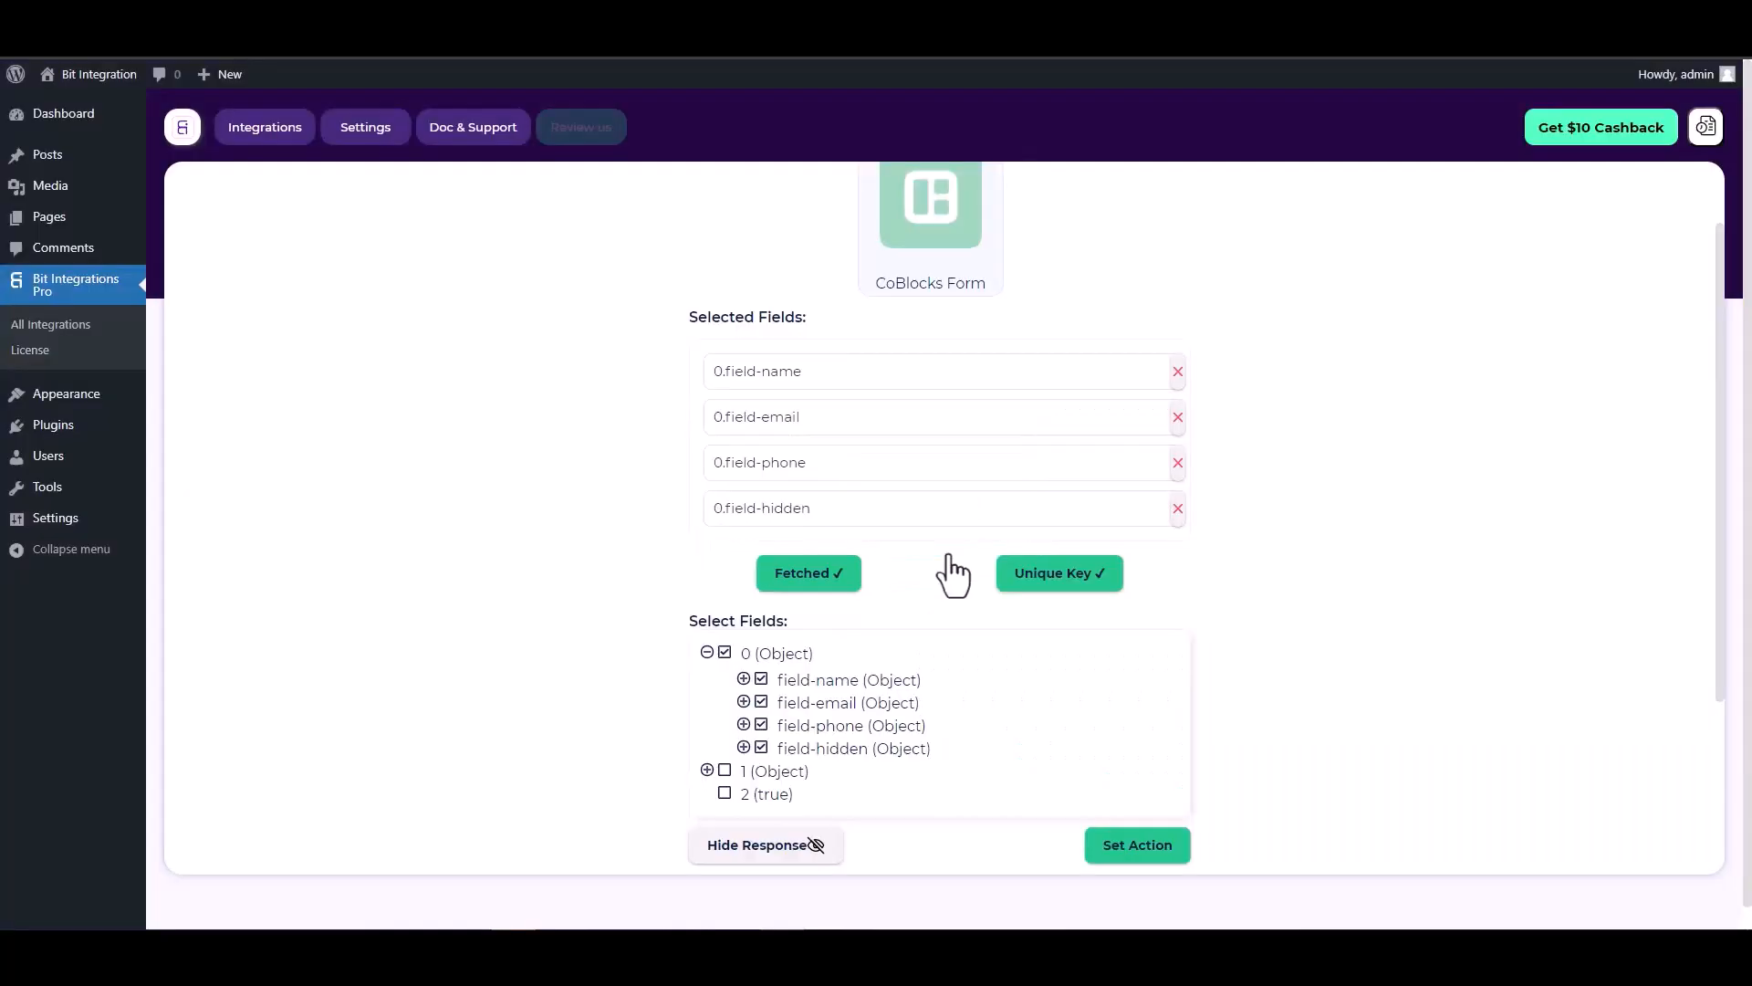
{"action": "scroll", "coordinate": [922, 548], "scroll_direction": "down", "scroll_amount": 2}
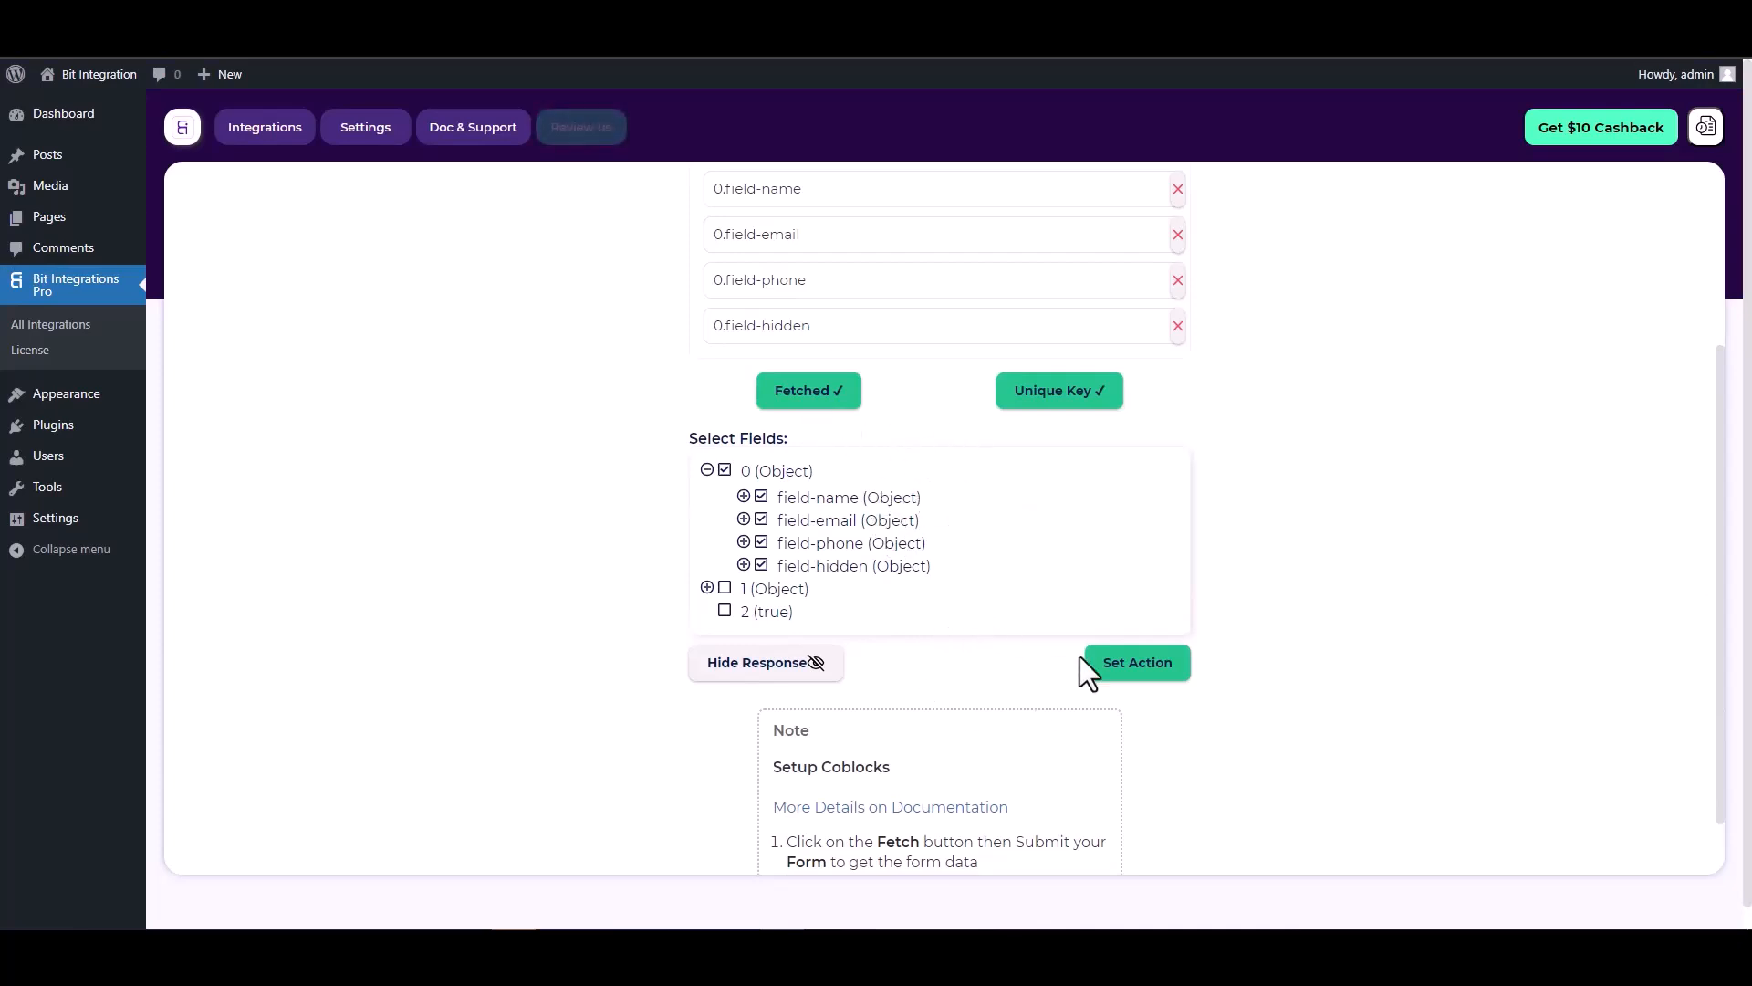
Step: Move on to actions, search 'n', and choose Integromat as the action
{"action": "left_click", "coordinate": [1141, 677]}
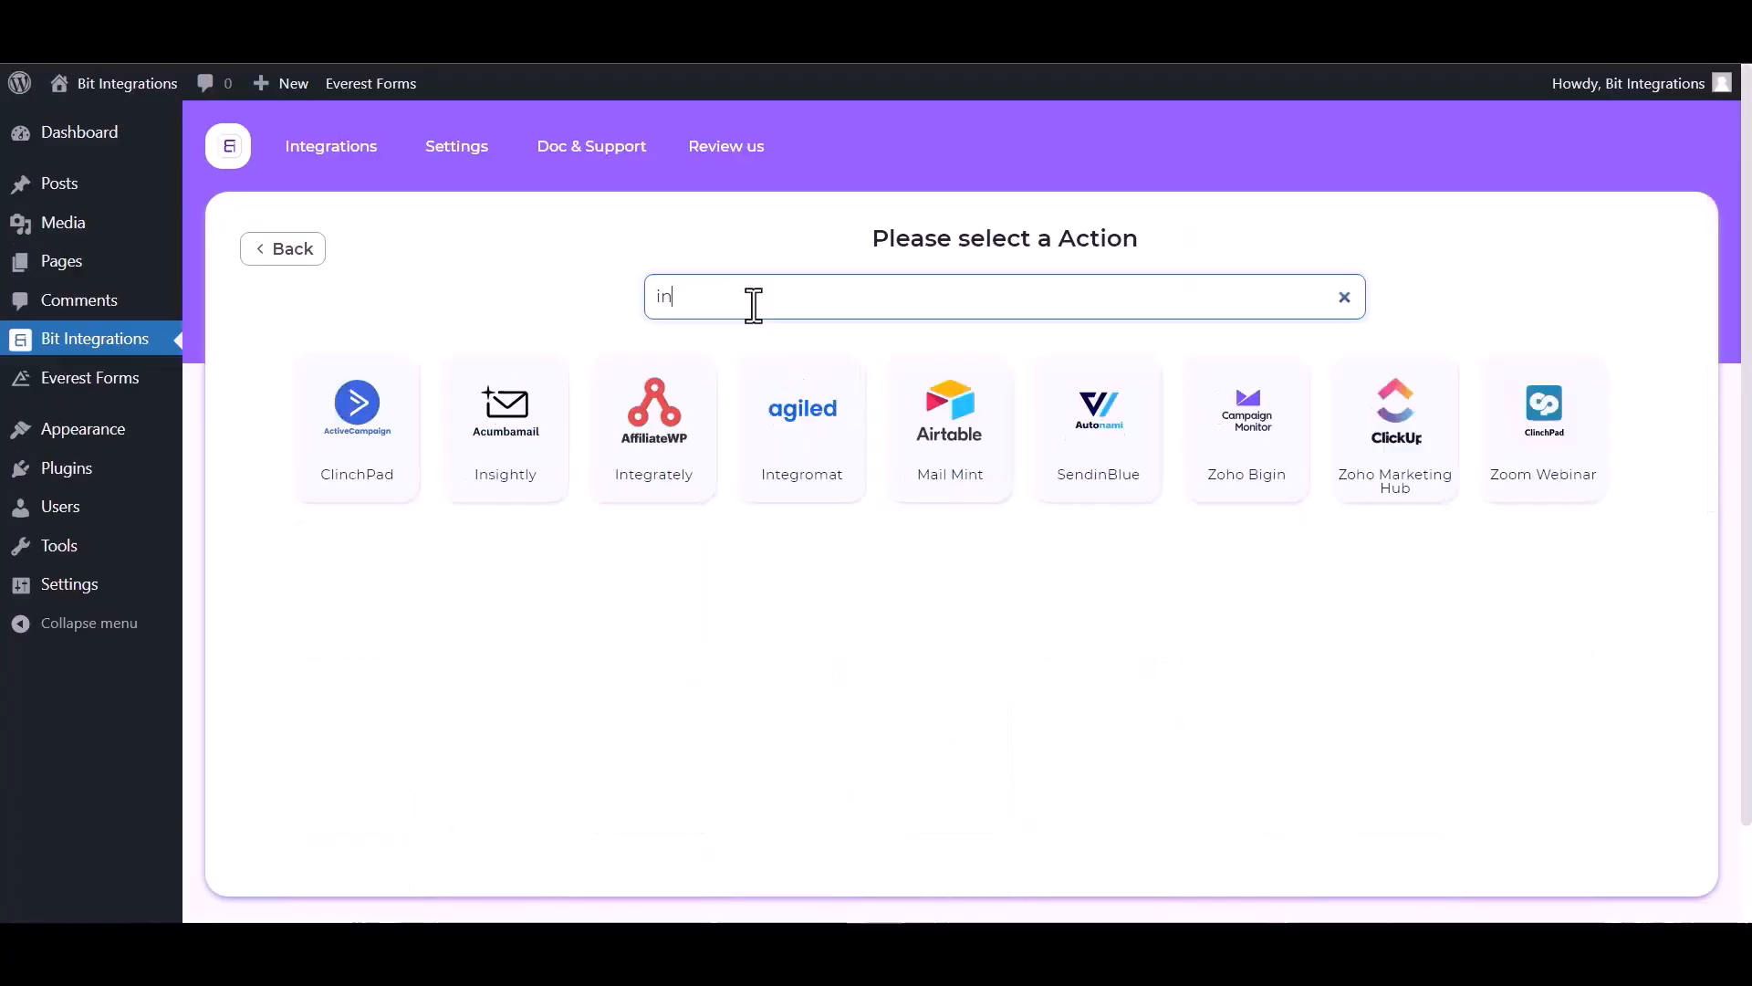
{"action": "type", "text": "n"}
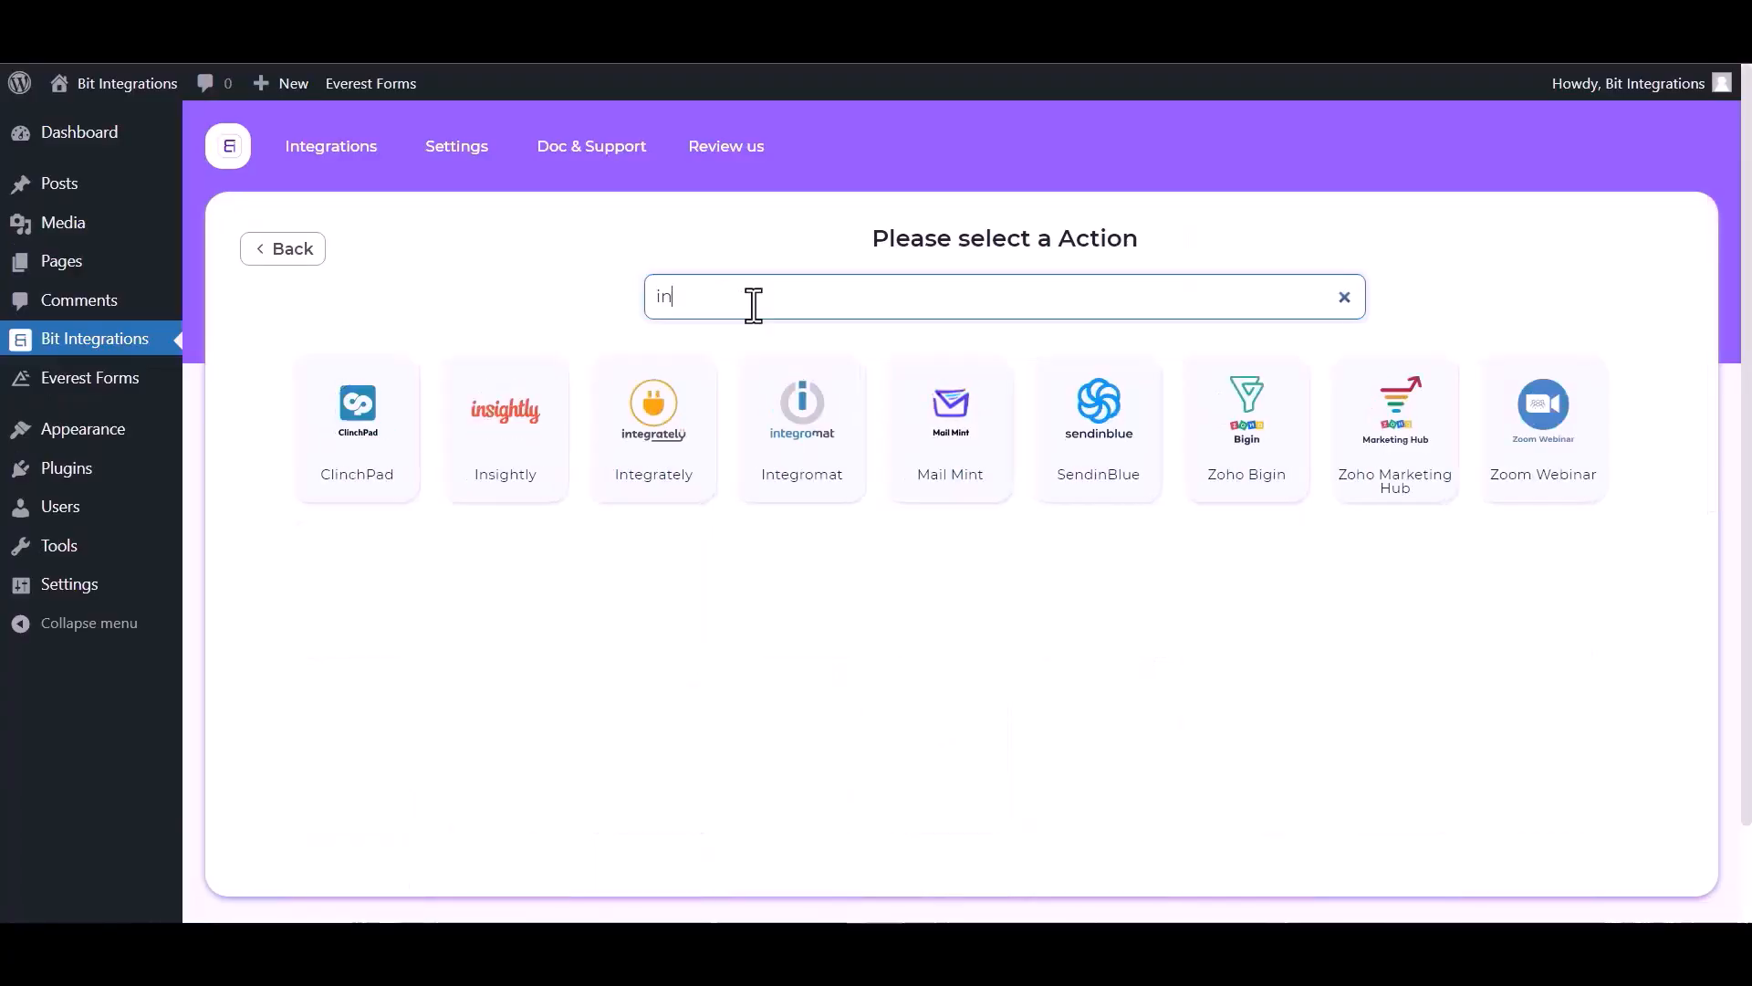
{"action": "left_click", "coordinate": [813, 483]}
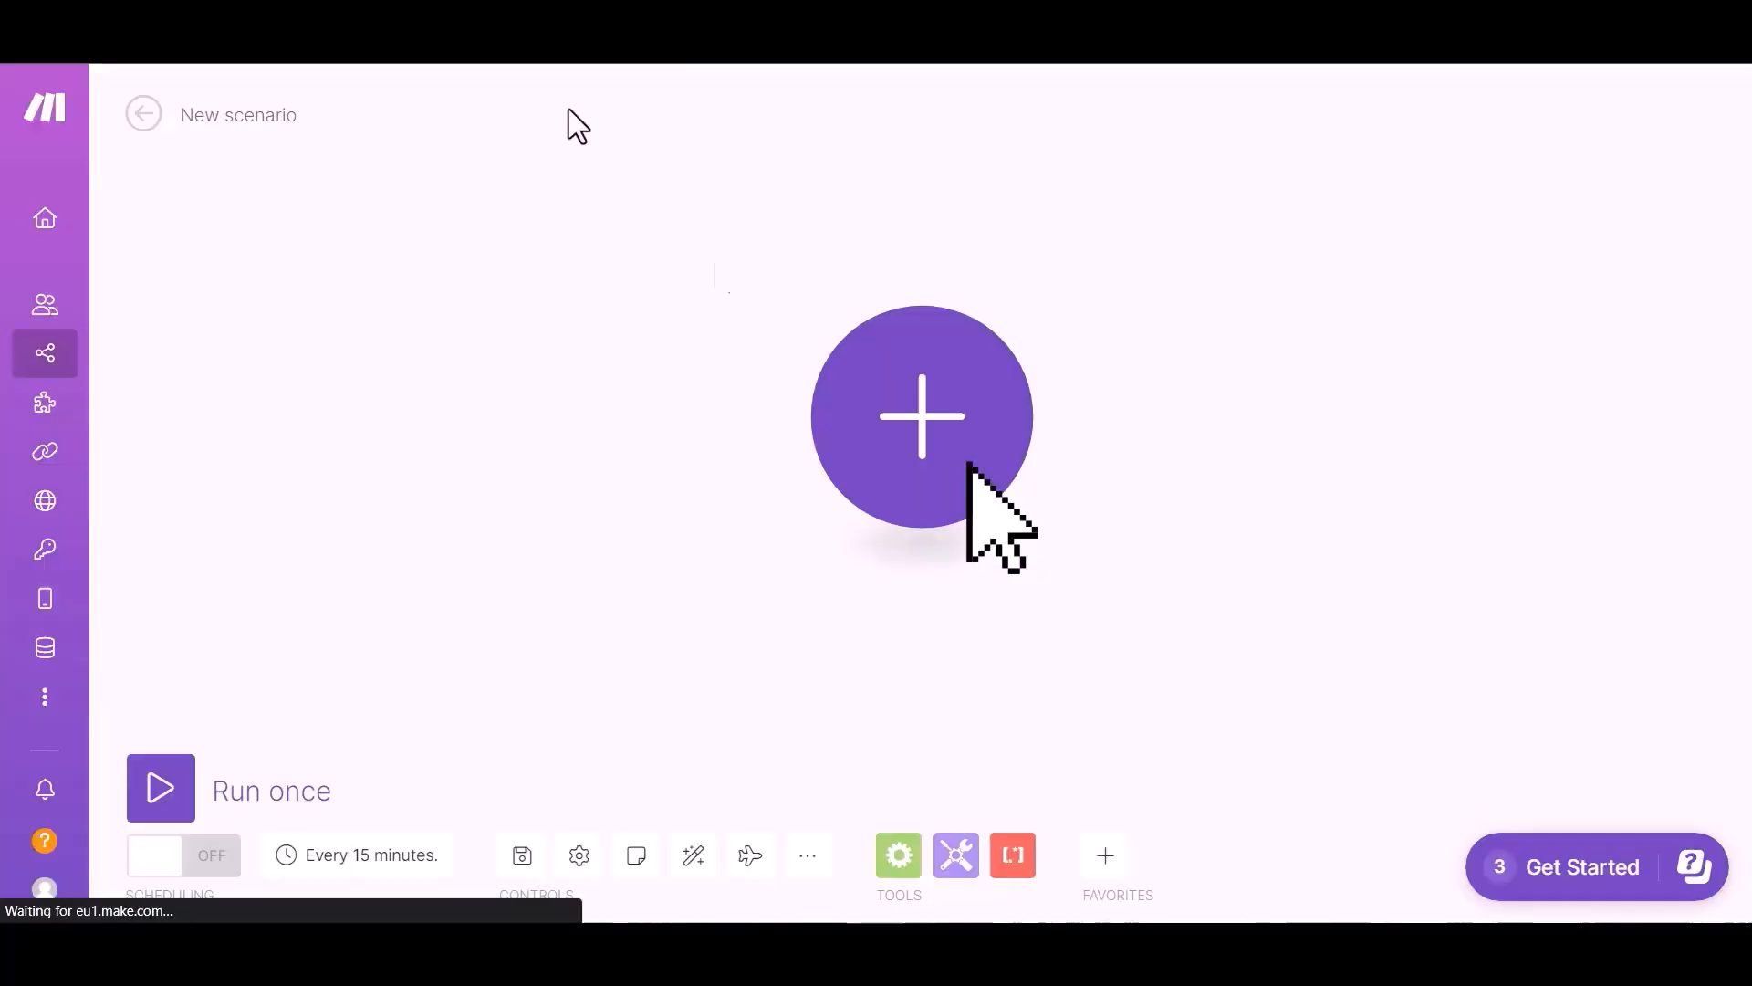
Step: Add a Webhooks Custom webhook module as the scenario's first module
{"action": "left_click", "coordinate": [908, 429]}
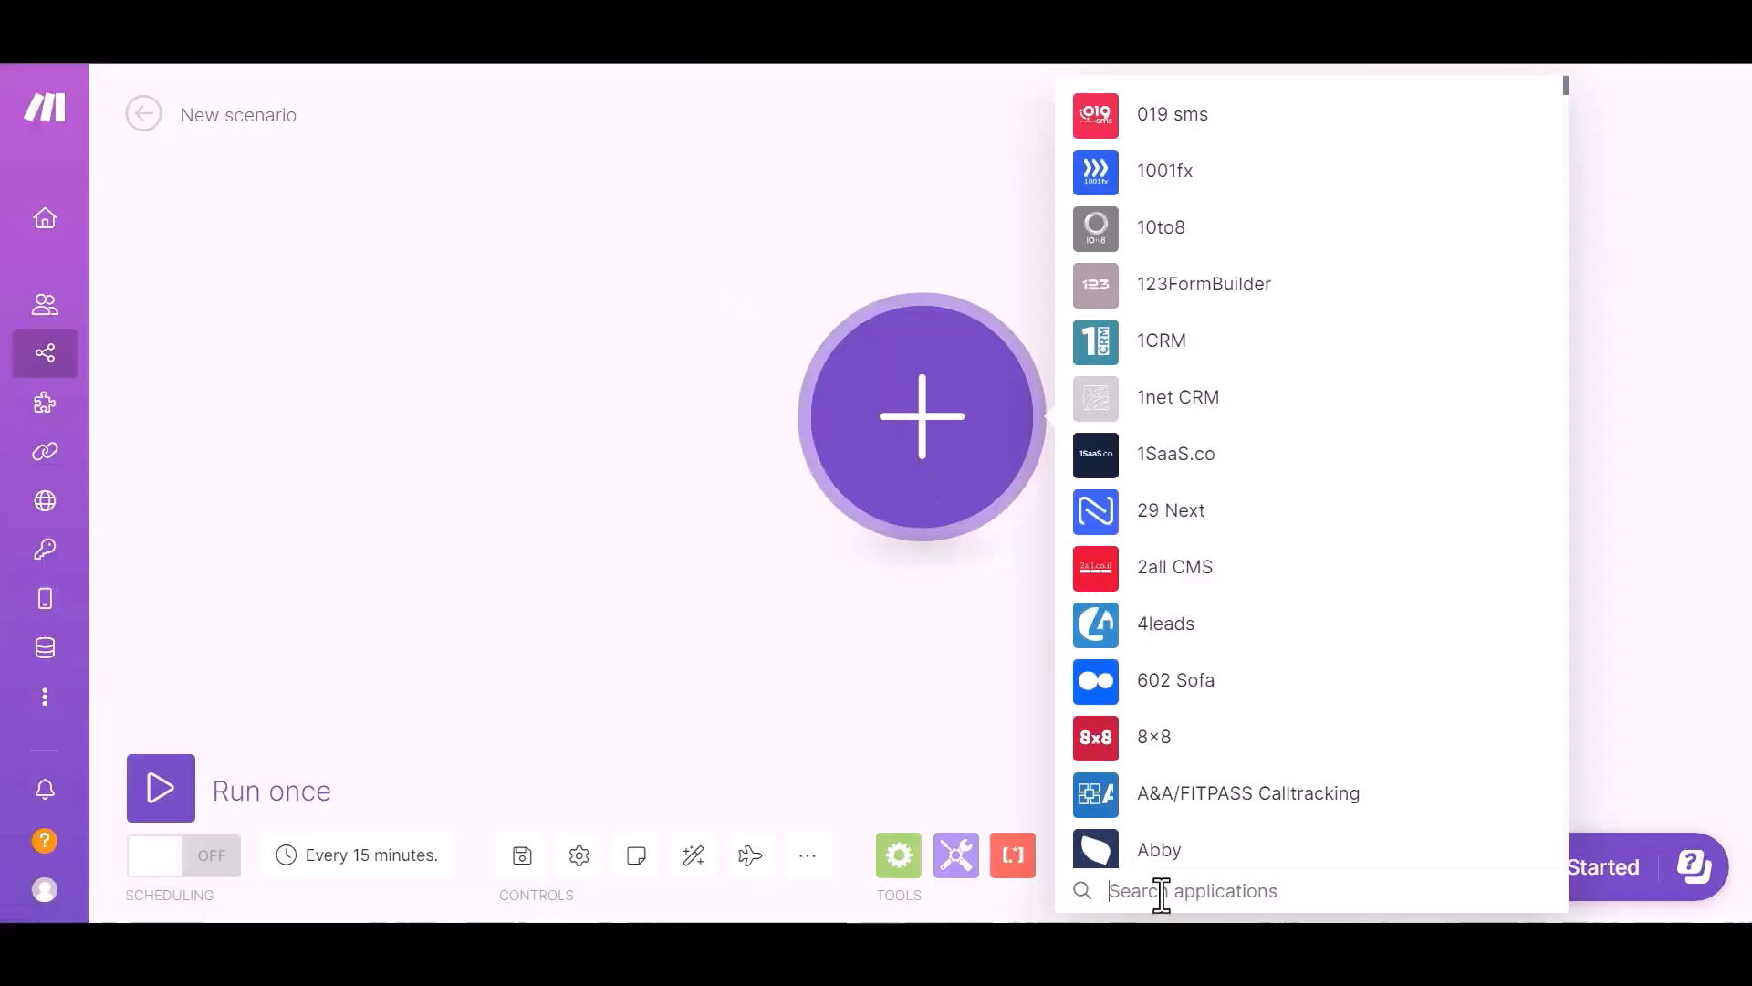
{"action": "type", "text": "web"}
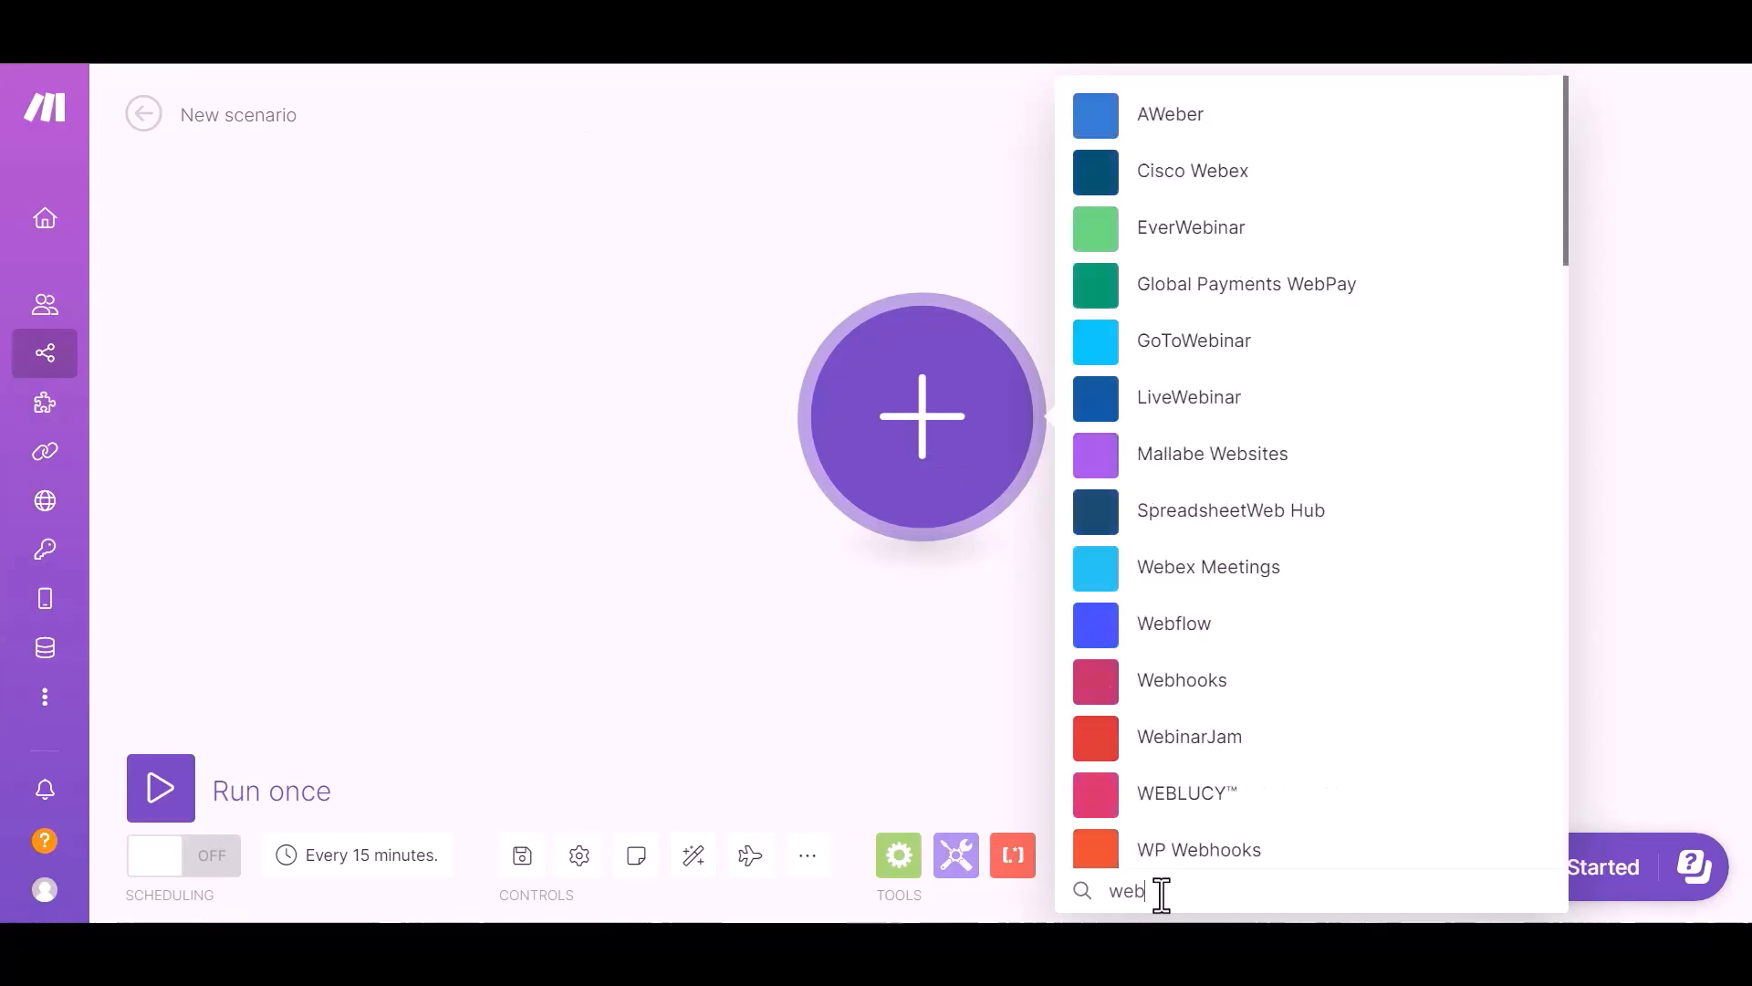
{"action": "type", "text": "hook"}
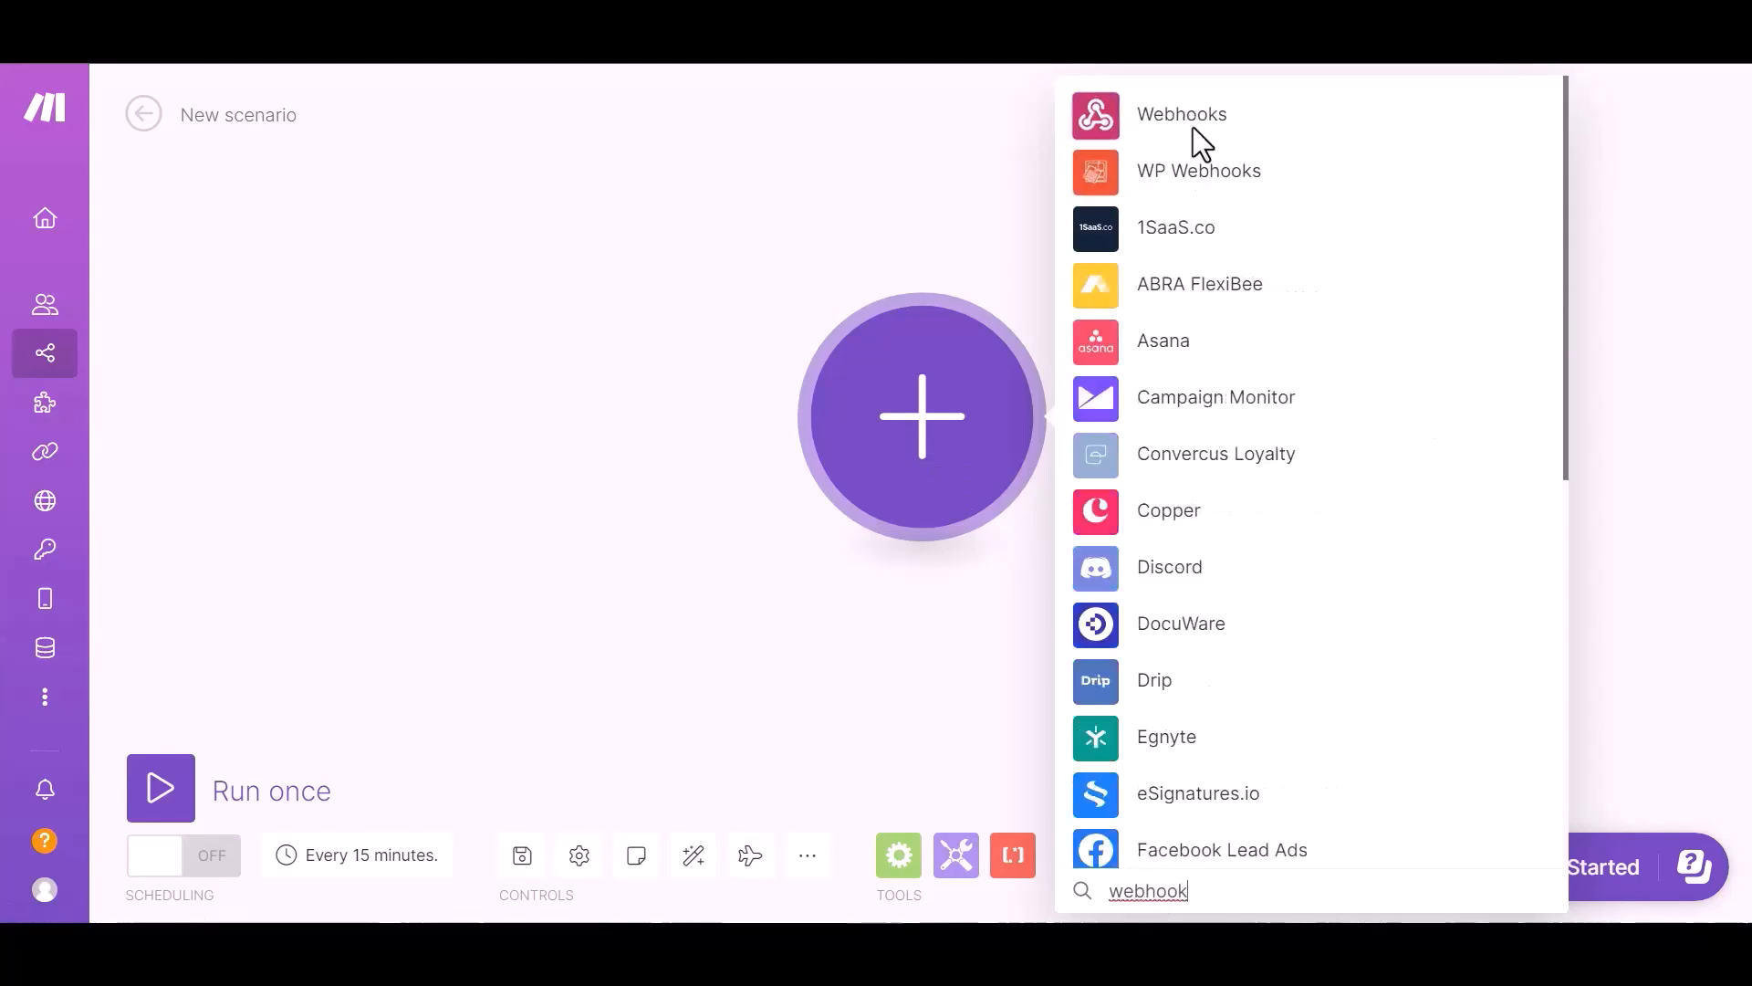
{"action": "left_click", "coordinate": [1193, 133]}
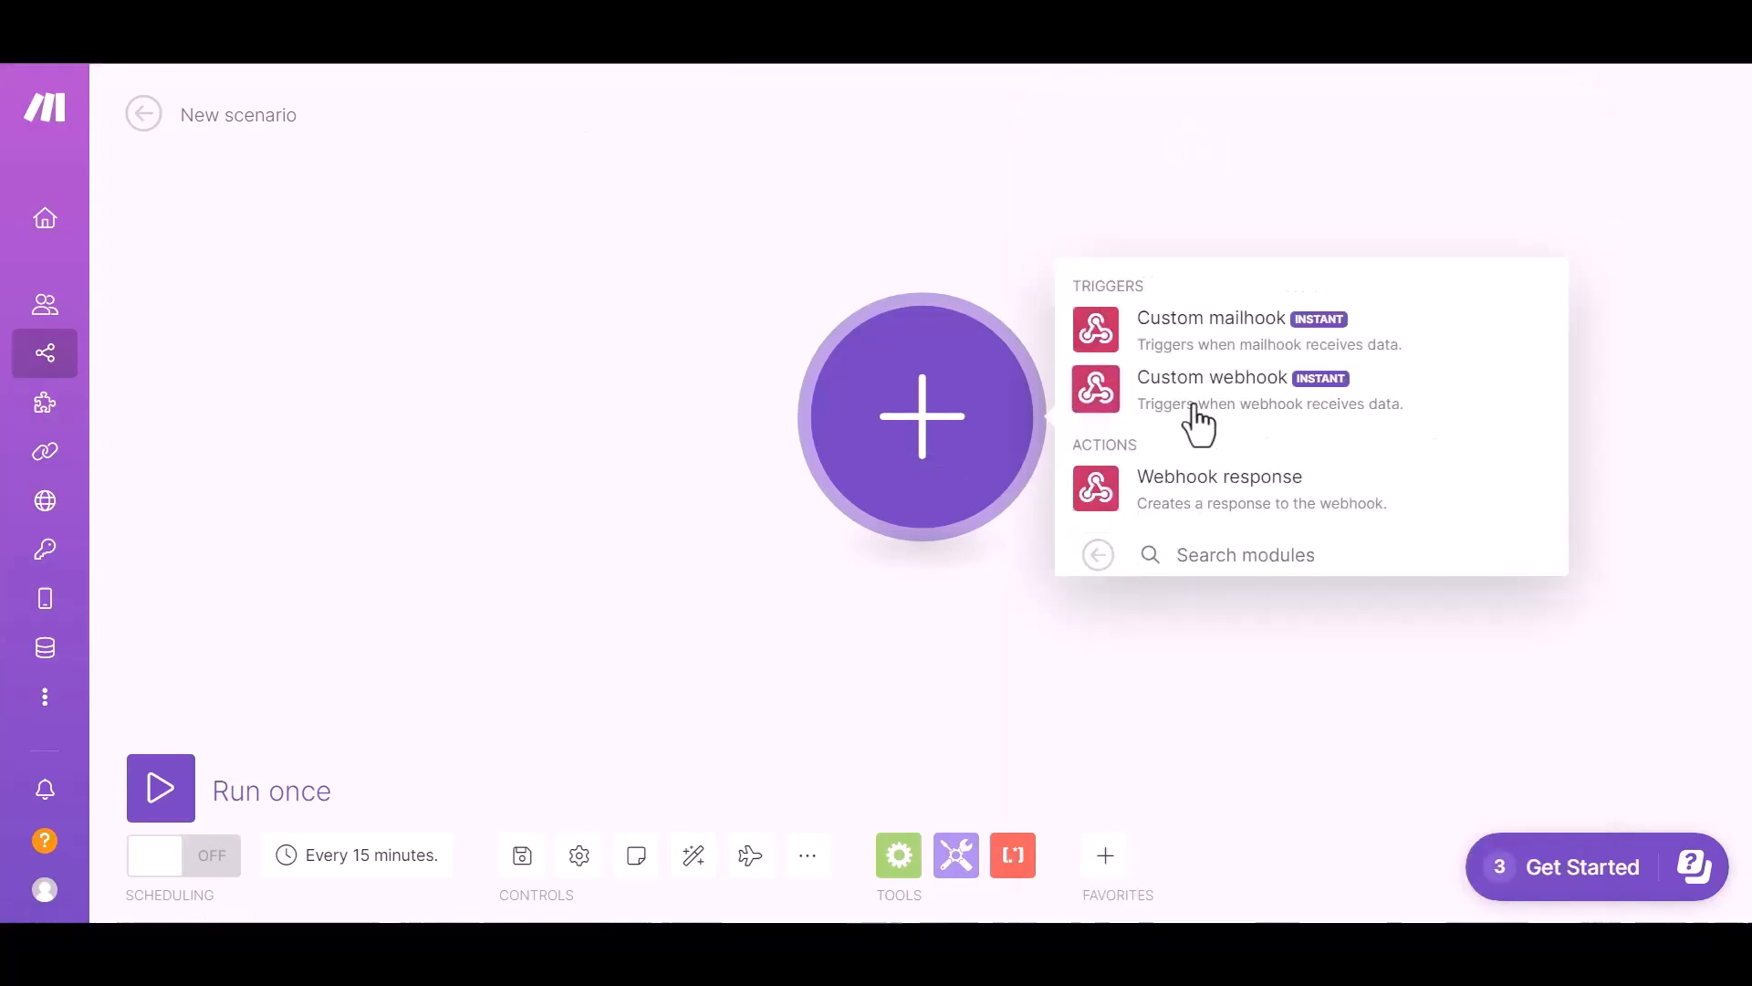
{"action": "left_click", "coordinate": [1264, 419]}
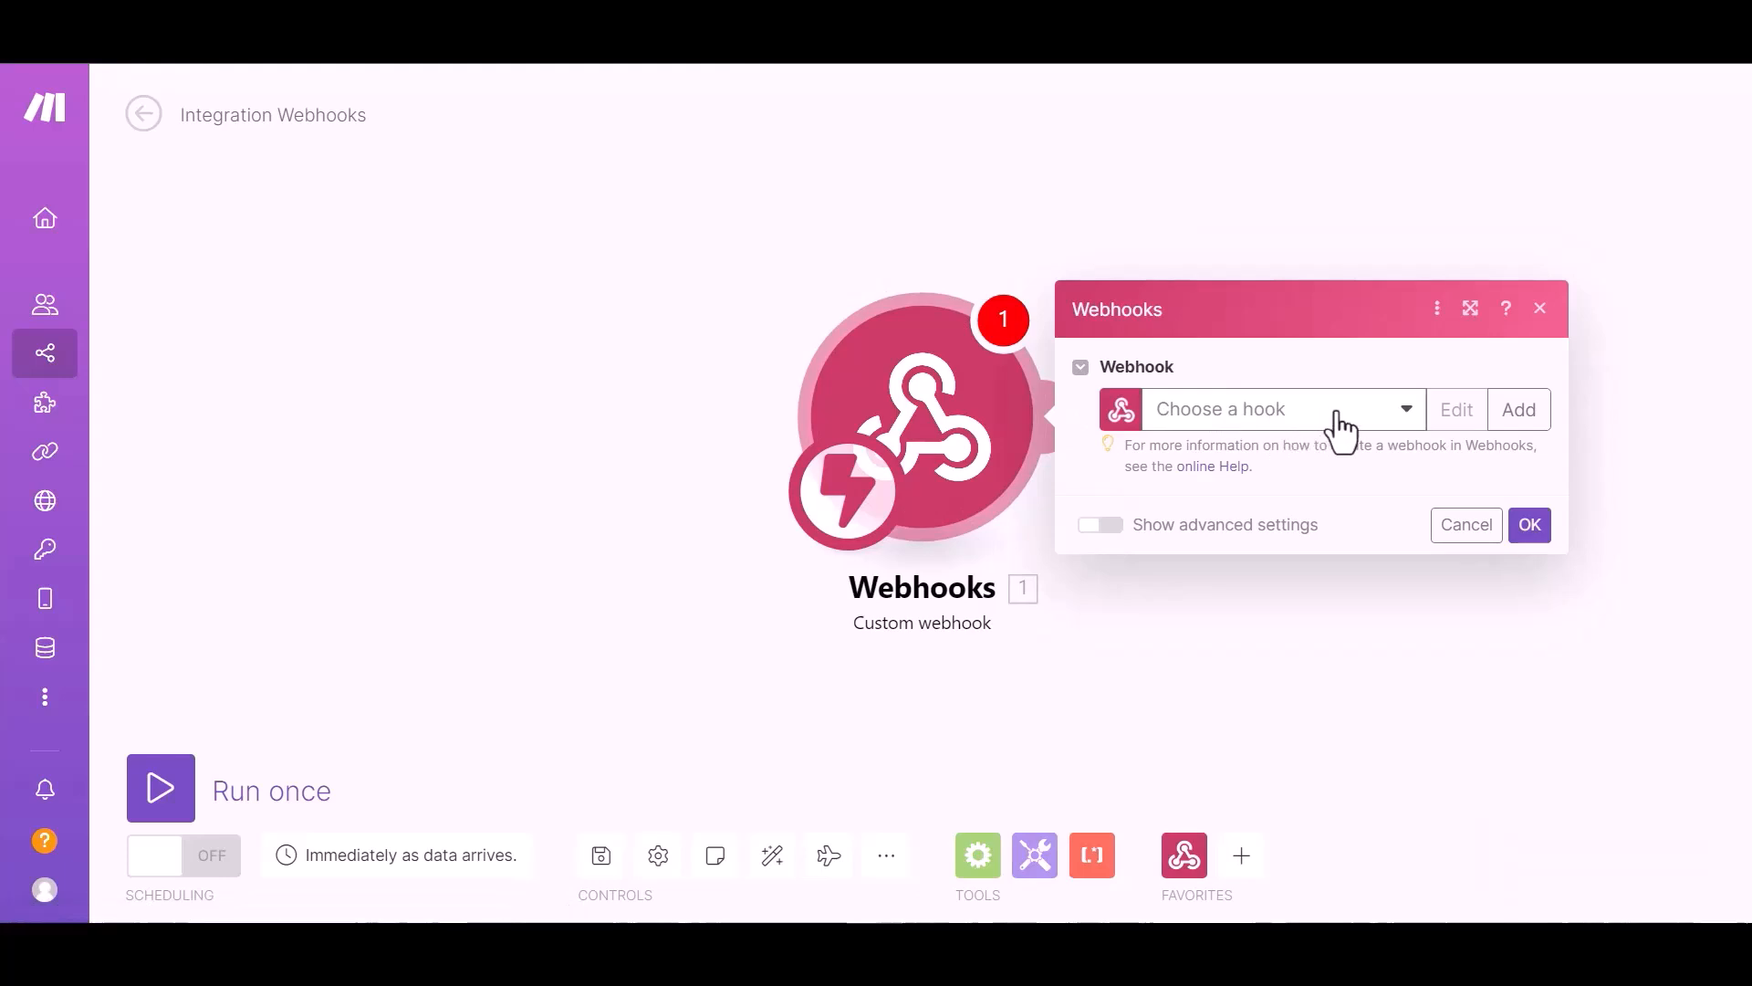
Step: Select the My gateway-webhook webhook, copy its address, and save the module
{"action": "left_click", "coordinate": [1338, 413]}
{"action": "left_click", "coordinate": [1321, 449]}
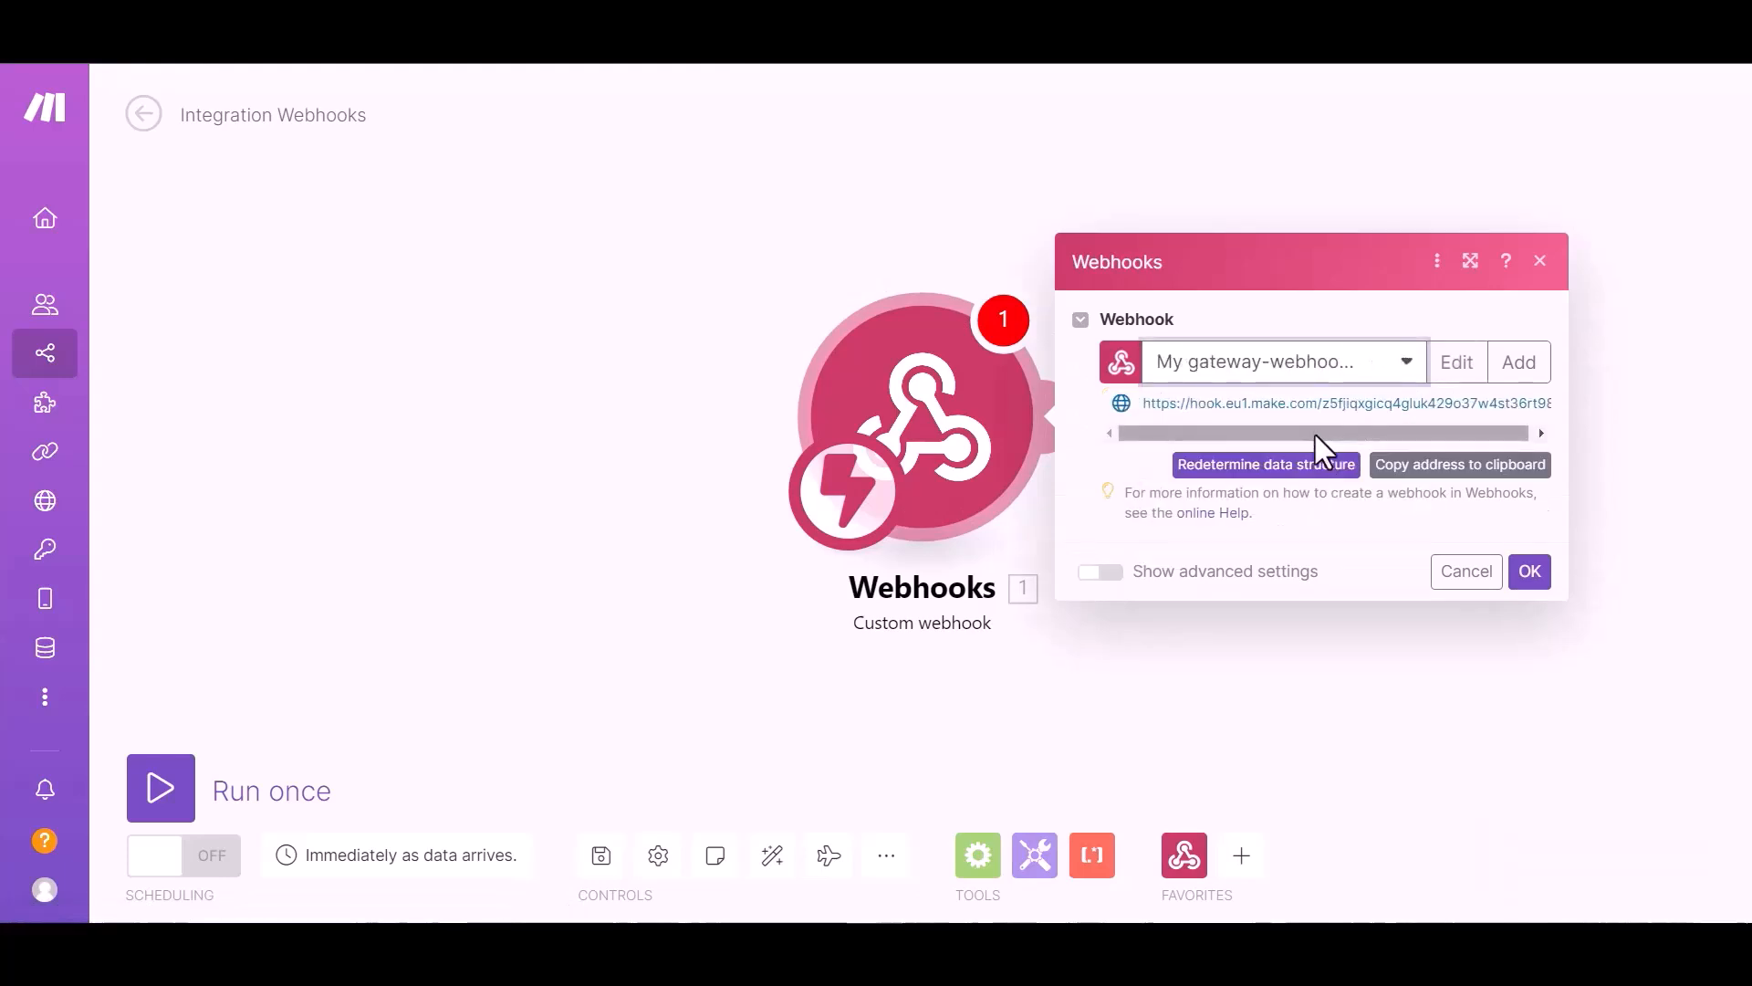
{"action": "left_click", "coordinate": [1483, 479]}
{"action": "left_click", "coordinate": [1531, 575]}
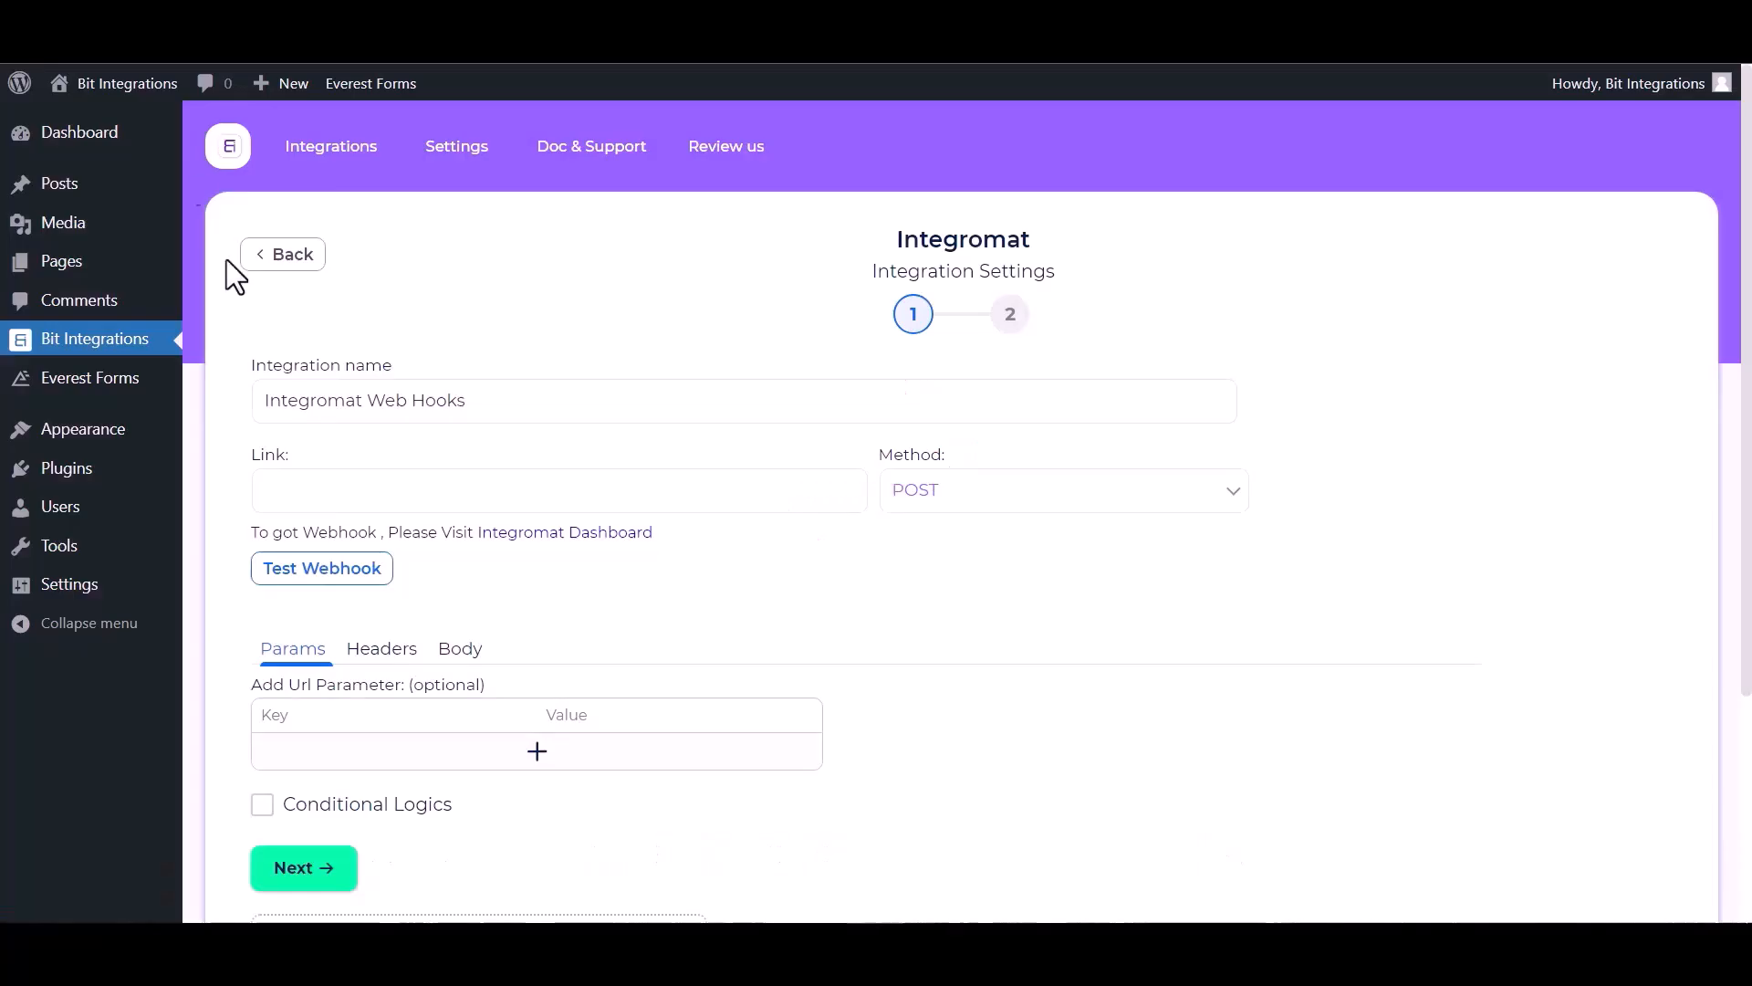
Step: Paste the Make webhook URL into Link and send all data as application/json
{"action": "left_click", "coordinate": [416, 498]}
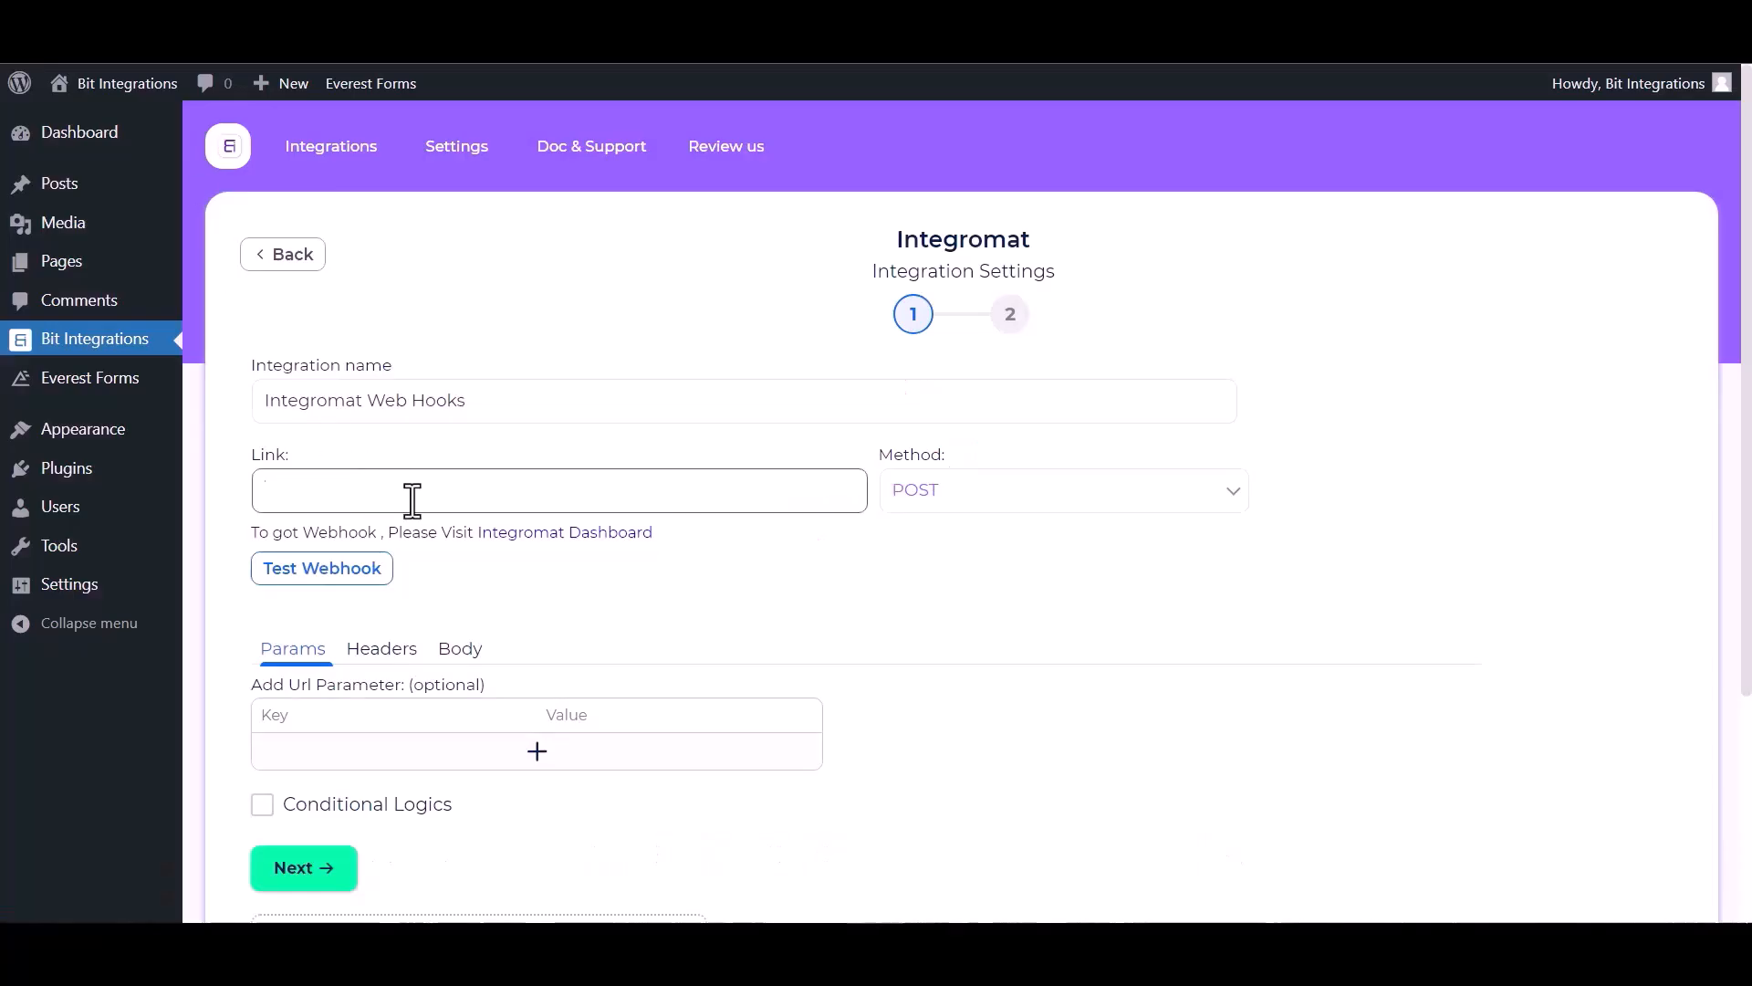
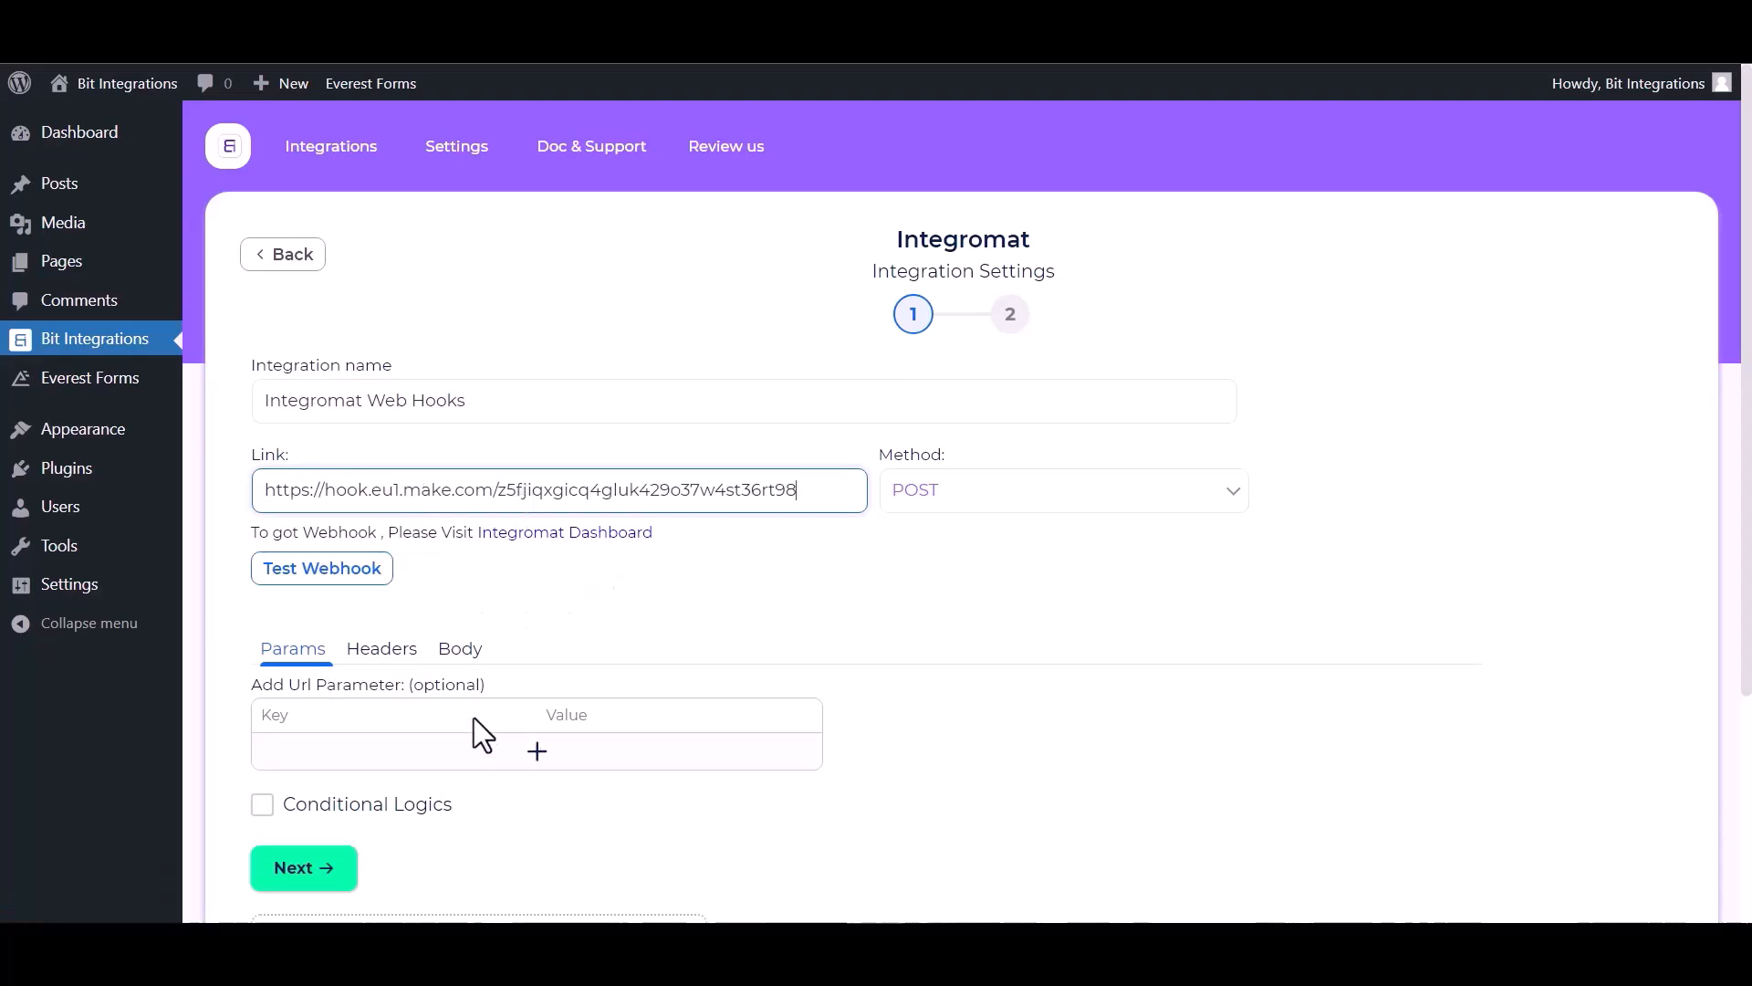
{"action": "left_click", "coordinate": [460, 648]}
{"action": "left_click", "coordinate": [262, 708]}
{"action": "scroll", "coordinate": [385, 741], "scroll_direction": "down", "scroll_amount": 1}
{"action": "scroll", "coordinate": [383, 735], "scroll_direction": "down", "scroll_amount": 1}
{"action": "left_click", "coordinate": [445, 659]}
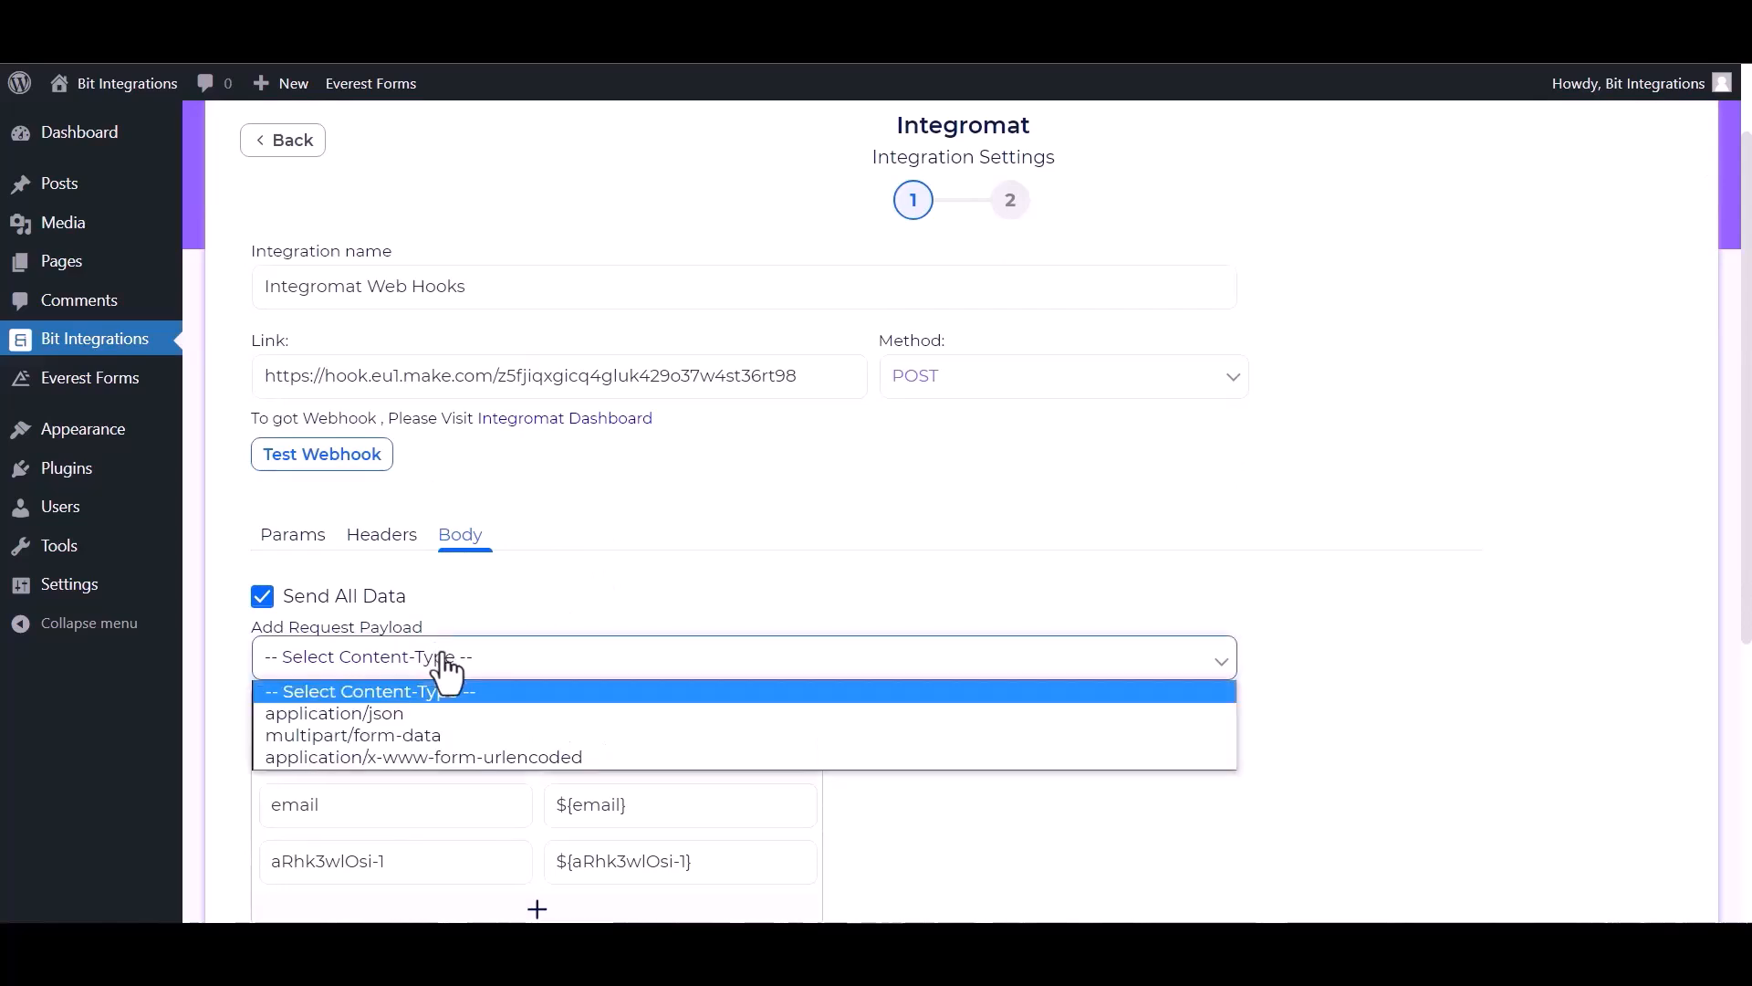
{"action": "left_click", "coordinate": [387, 721]}
{"action": "scroll", "coordinate": [356, 483], "scroll_direction": "down", "scroll_amount": 1}
Step: Run Test Webhook successfully and advance to the final integration step
{"action": "left_click", "coordinate": [365, 447]}
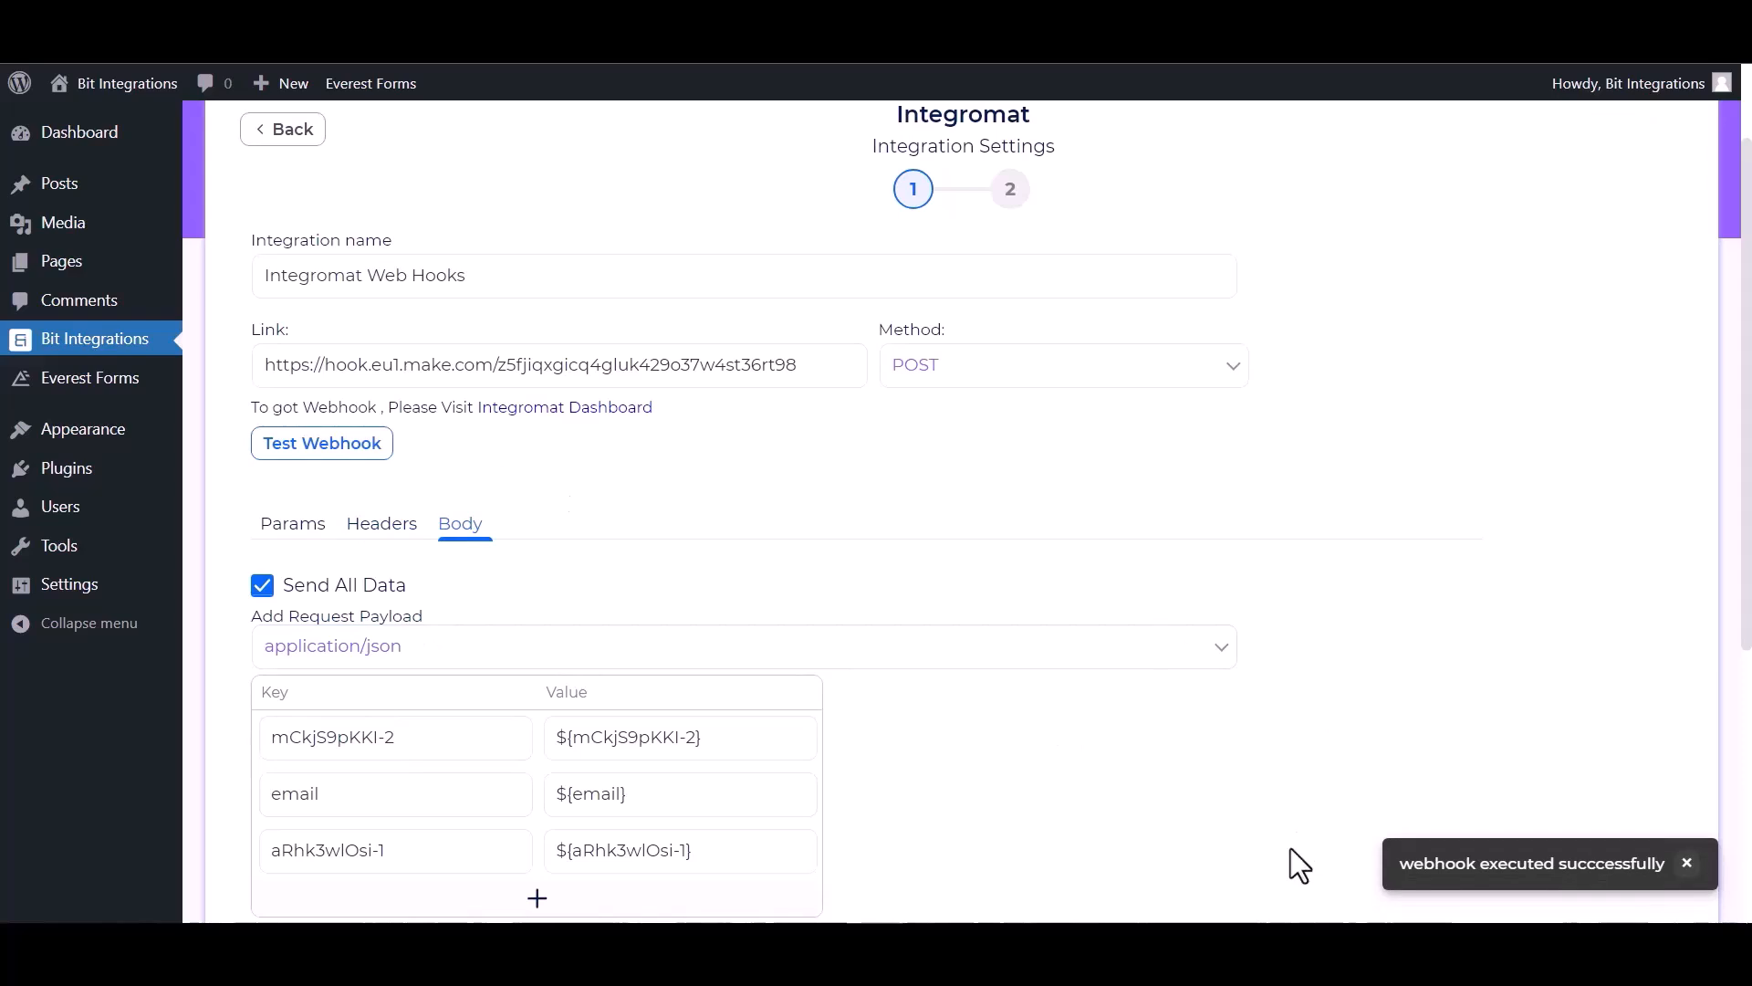
{"action": "scroll", "coordinate": [1460, 849], "scroll_direction": "down", "scroll_amount": 4}
{"action": "left_click", "coordinate": [299, 675]}
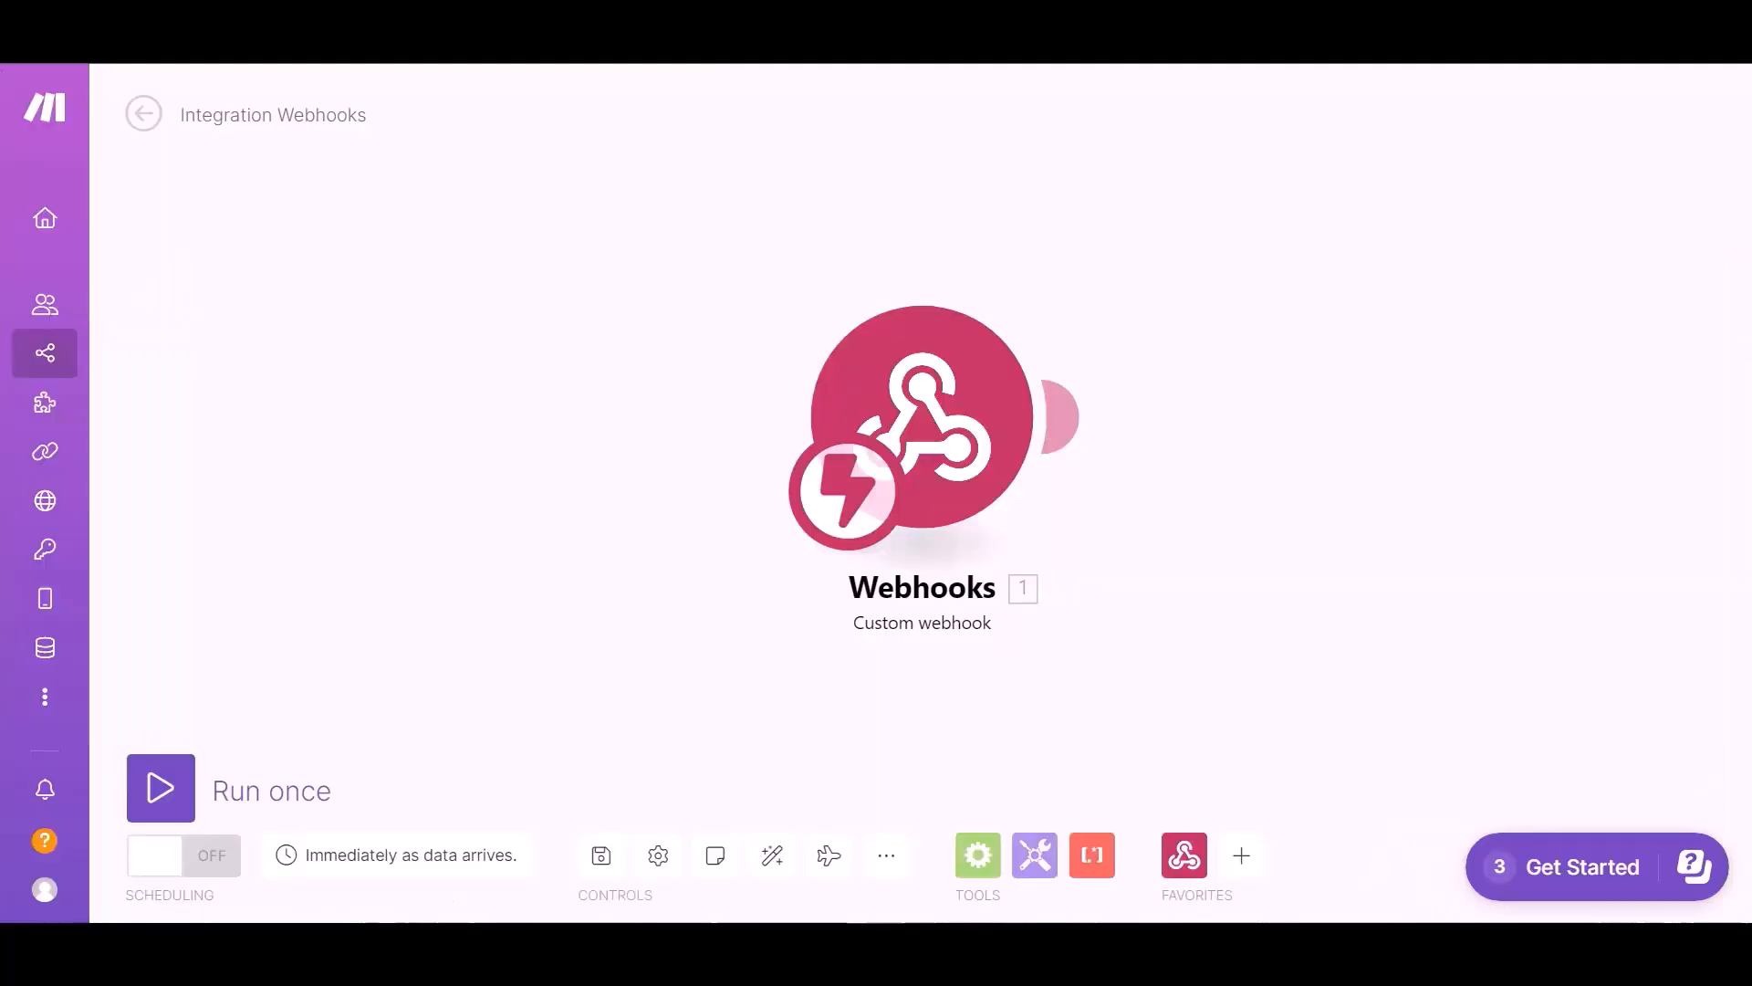
Step: Search 'airta' and add Airtable's Create a Record module after the Webhooks trigger
{"action": "left_click", "coordinate": [1239, 855]}
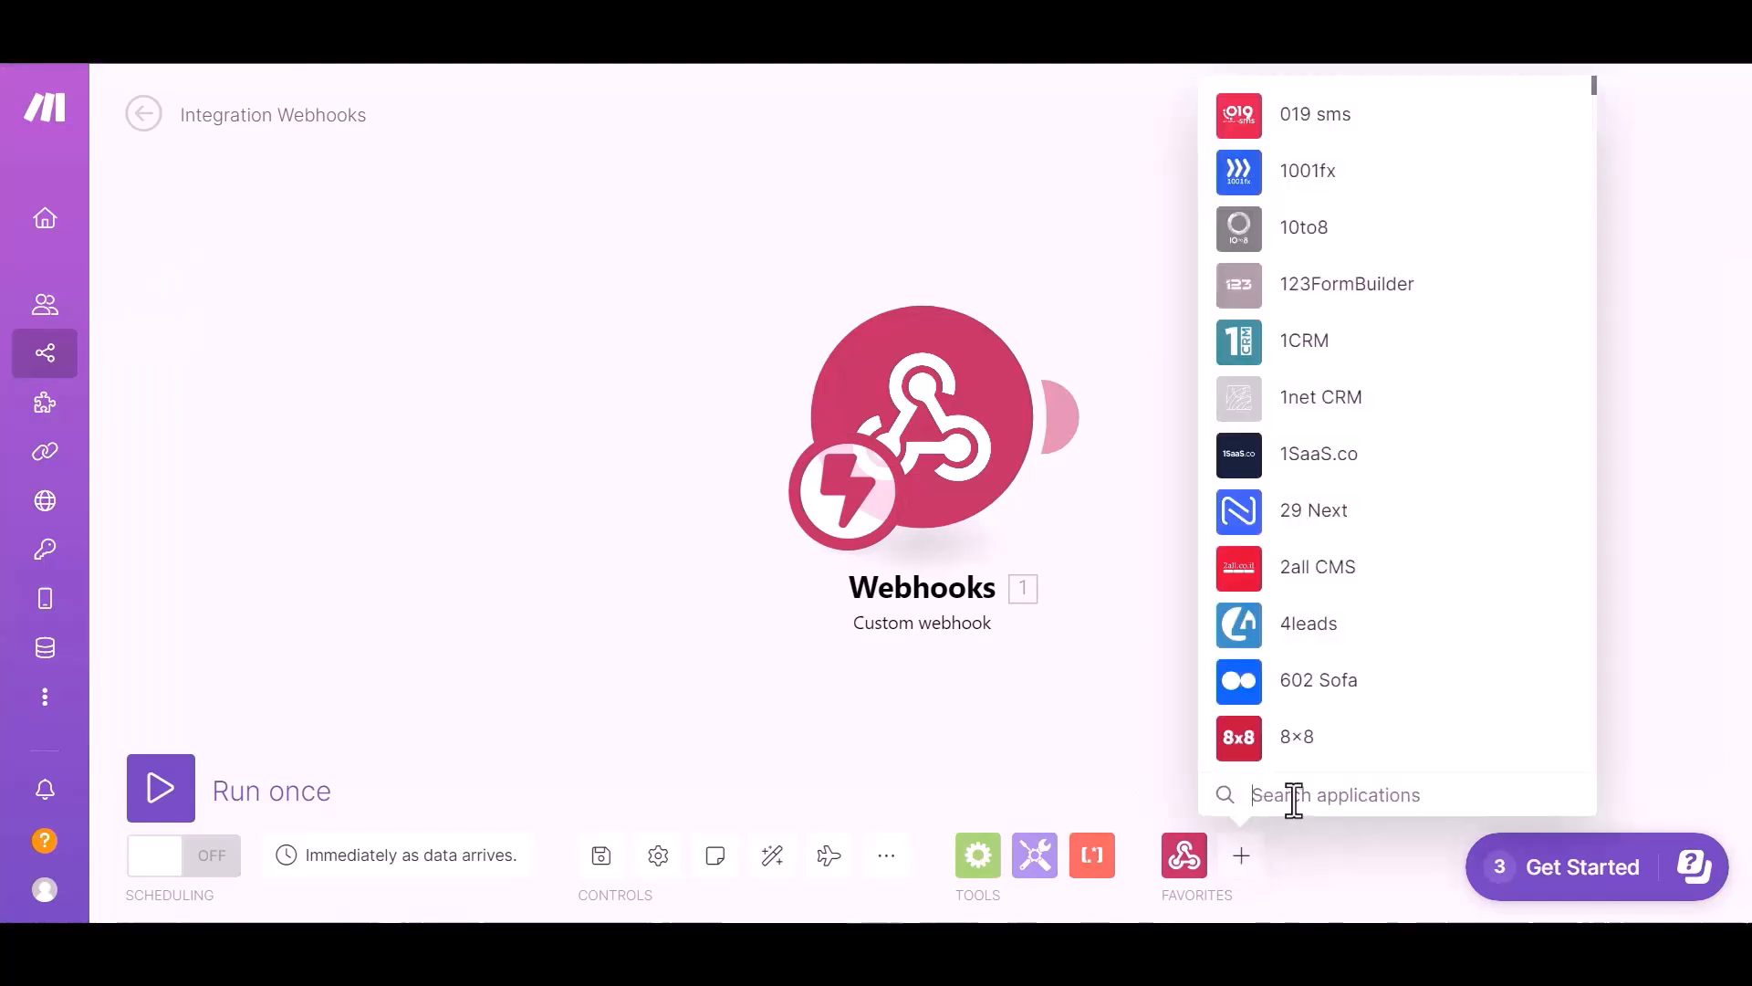
{"action": "type", "text": "airta"}
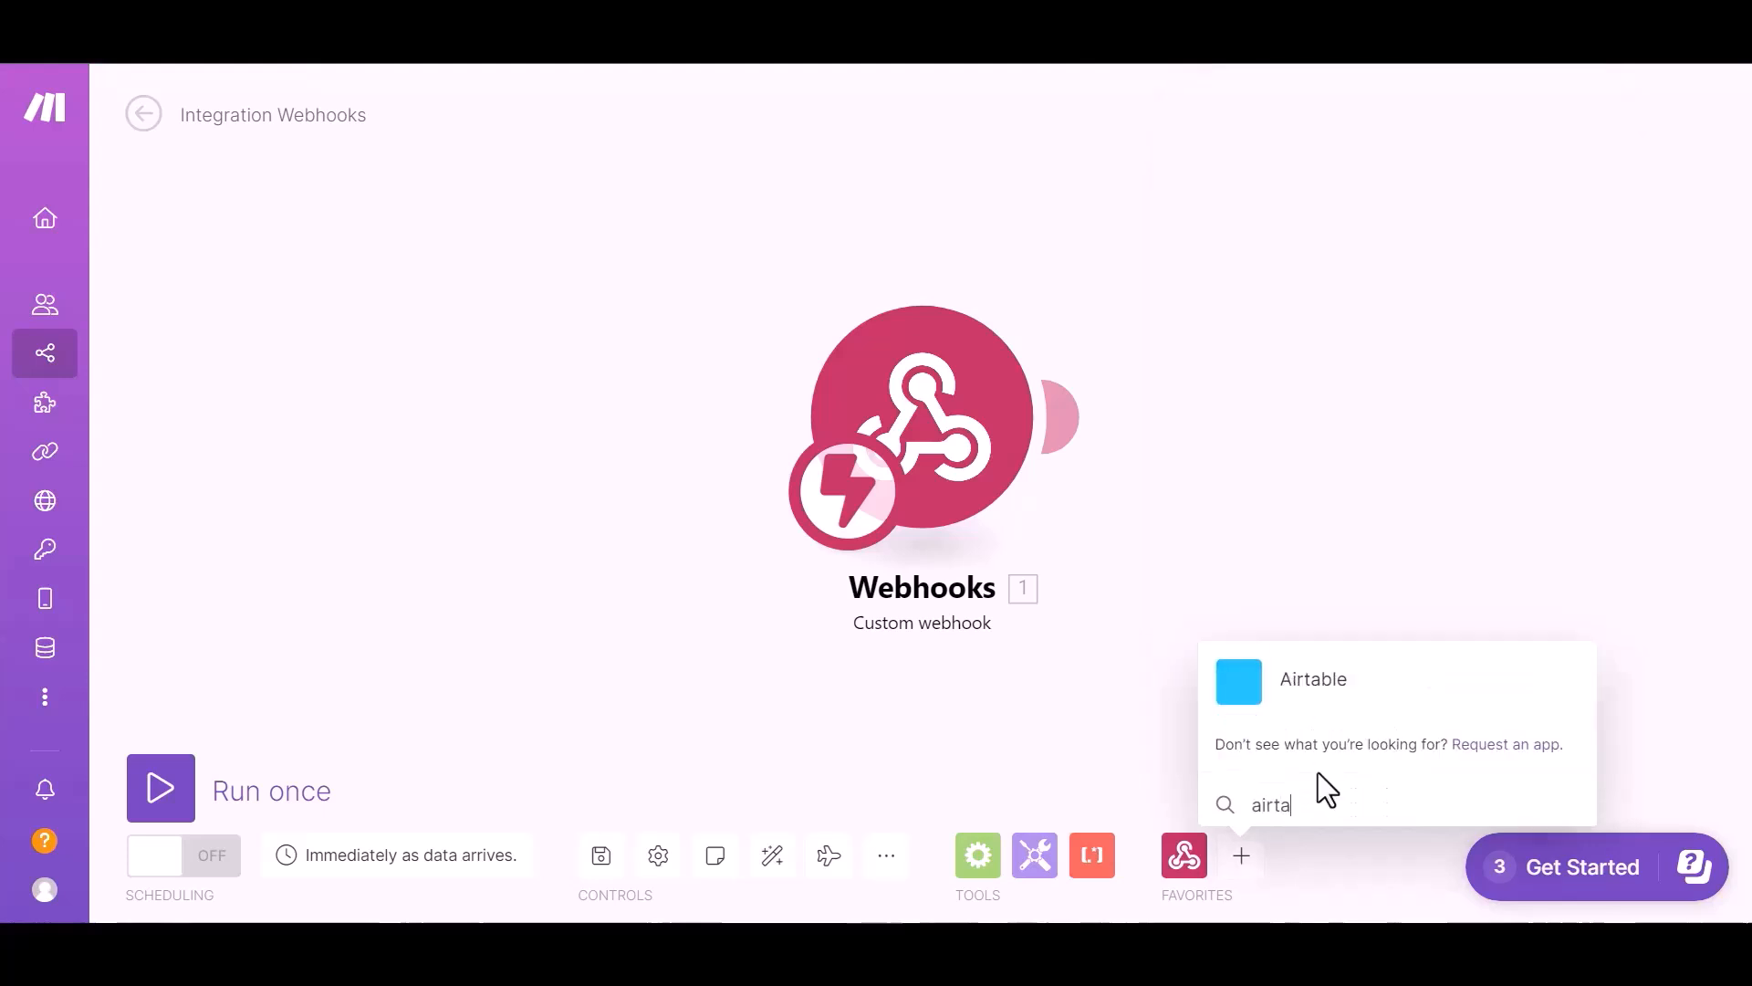
{"action": "left_click", "coordinate": [1310, 681]}
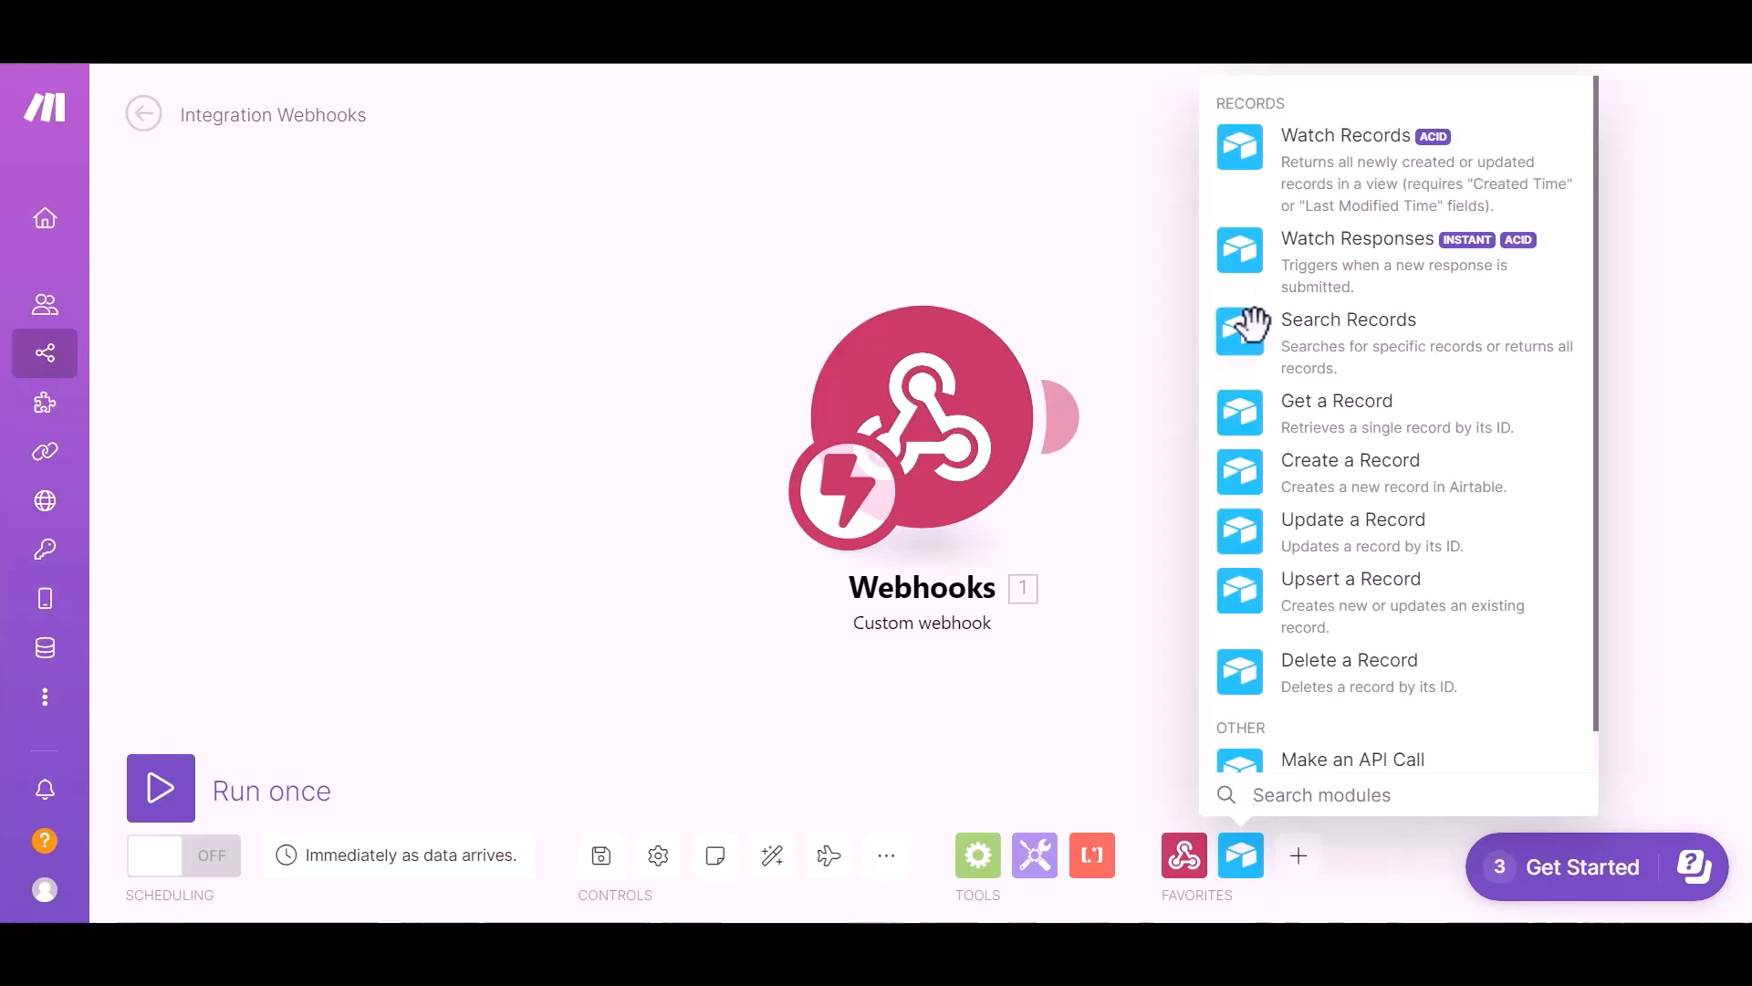
{"action": "left_click", "coordinate": [1339, 402]}
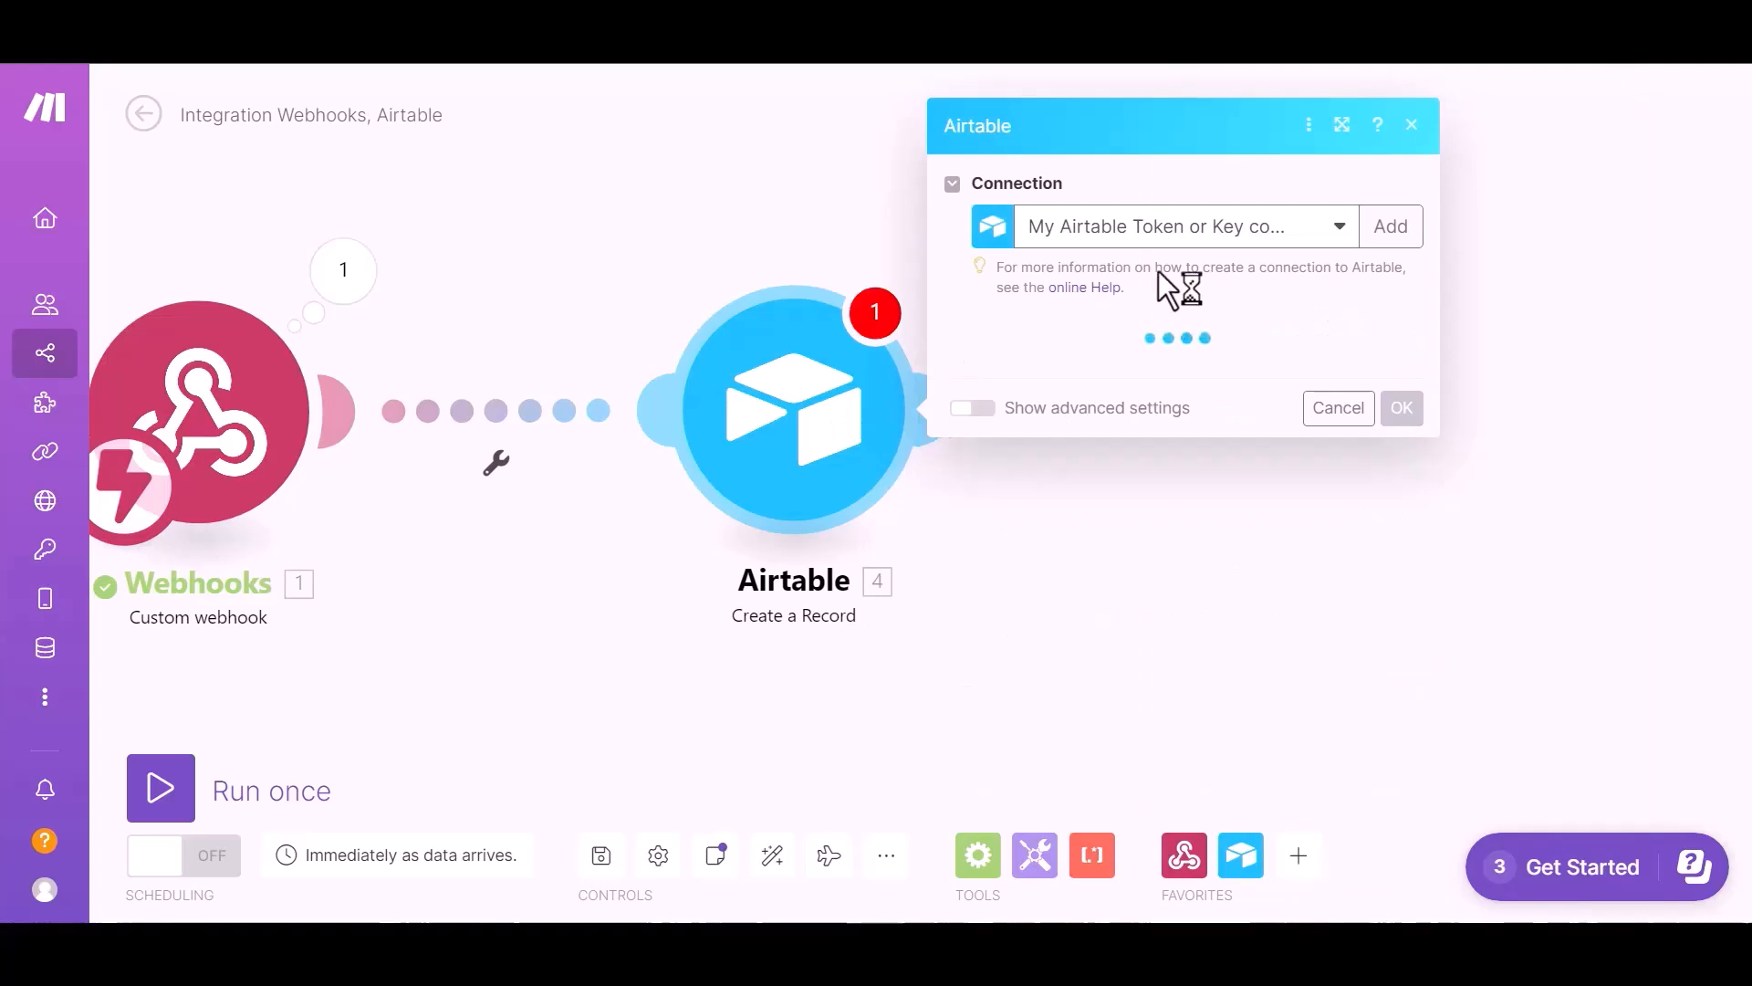
Step: Point the Airtable module at the saved token connection, base bit integration, and Table 1
{"action": "left_click", "coordinate": [1302, 210]}
{"action": "left_click", "coordinate": [1141, 284]}
{"action": "left_click", "coordinate": [1186, 383]}
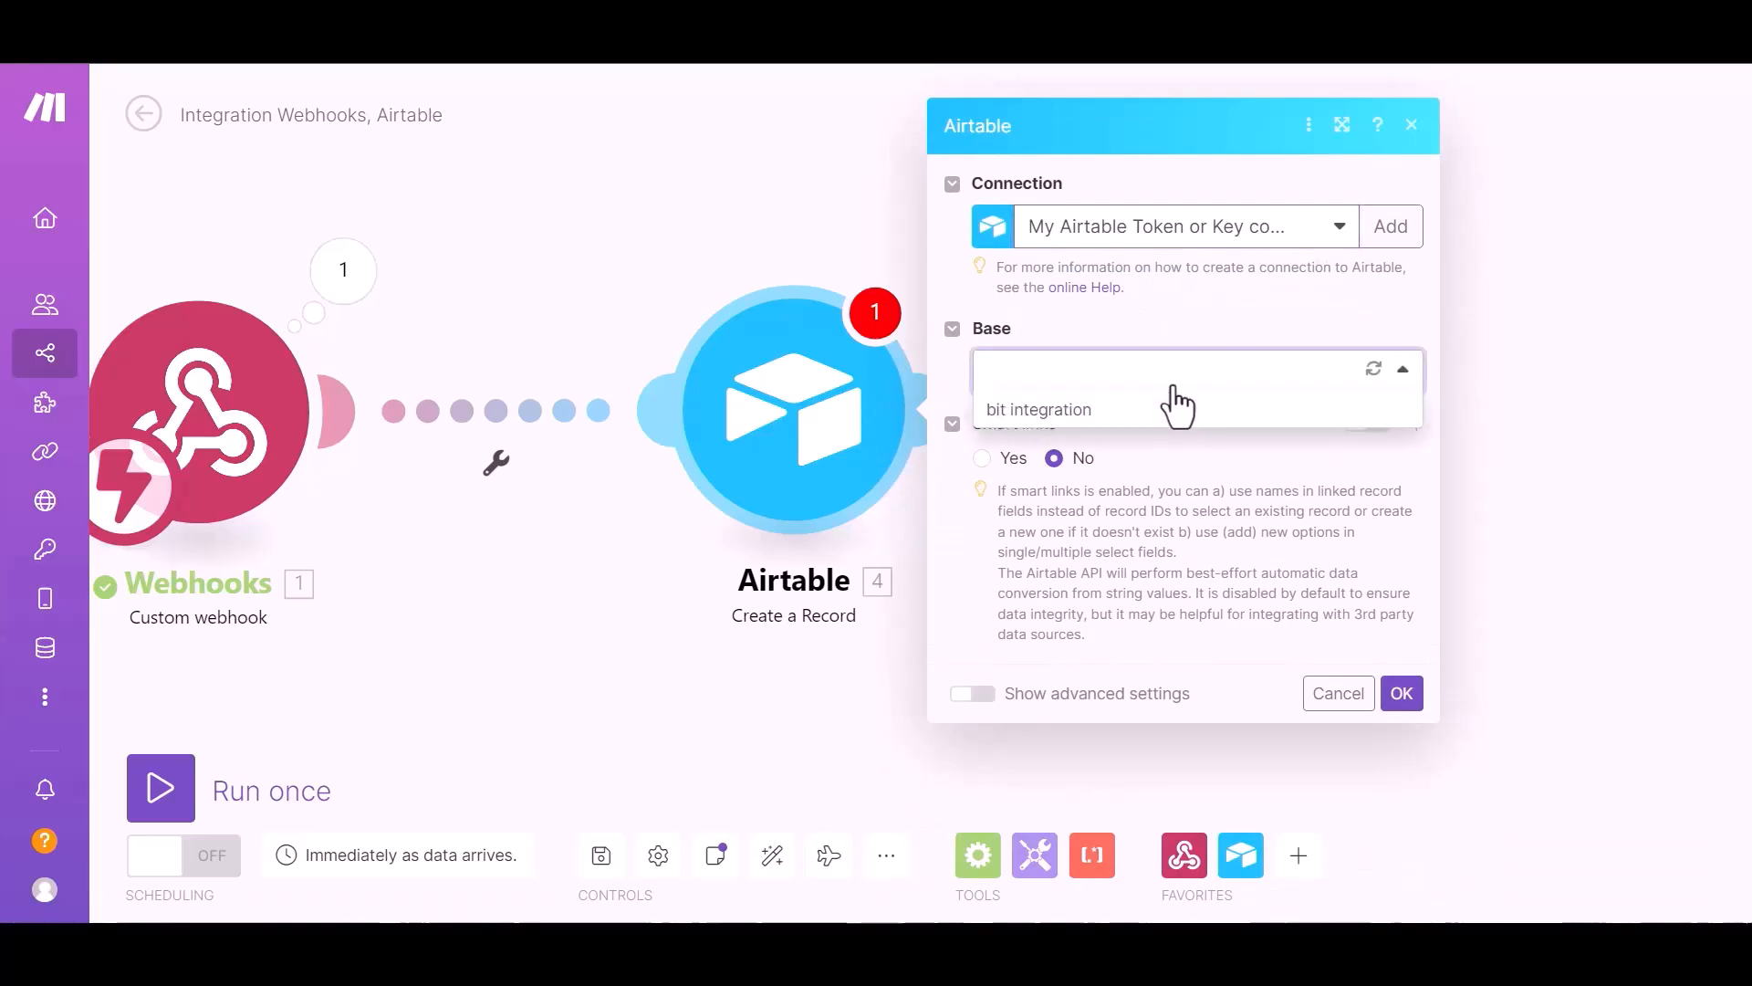
{"action": "left_click", "coordinate": [1062, 412]}
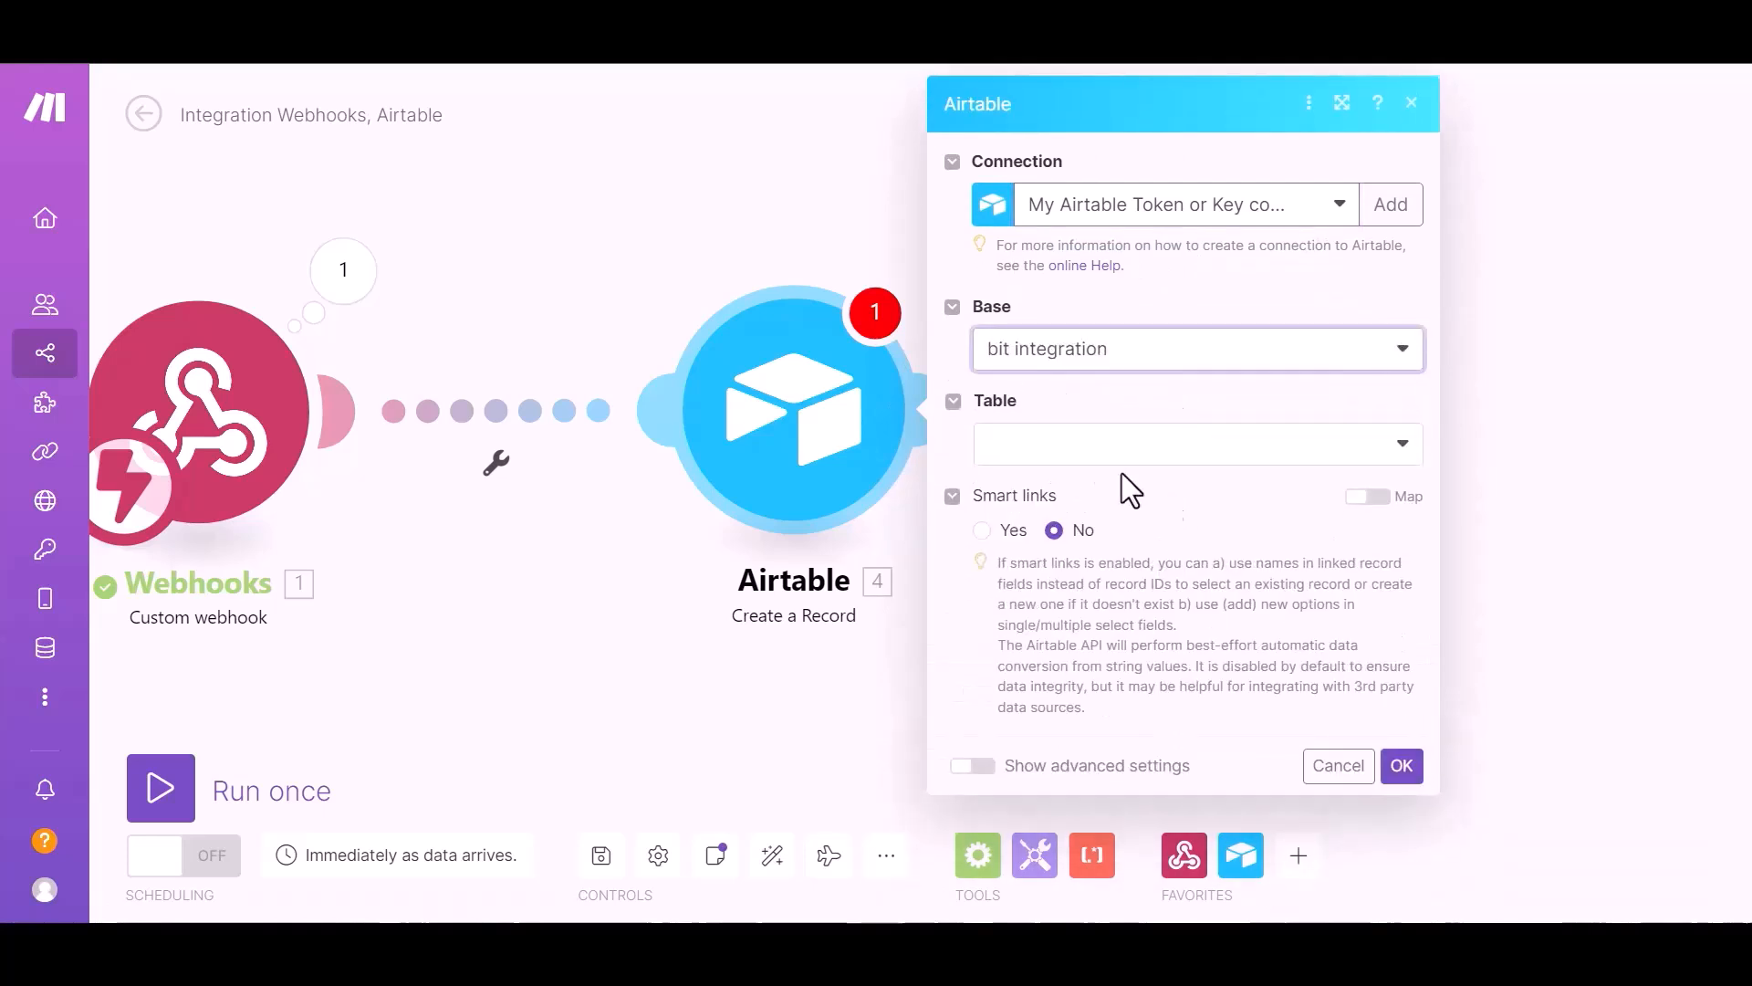
{"action": "left_click", "coordinate": [1102, 465]}
{"action": "left_click", "coordinate": [1084, 490]}
{"action": "scroll", "coordinate": [1128, 495], "scroll_direction": "down", "scroll_amount": 3}
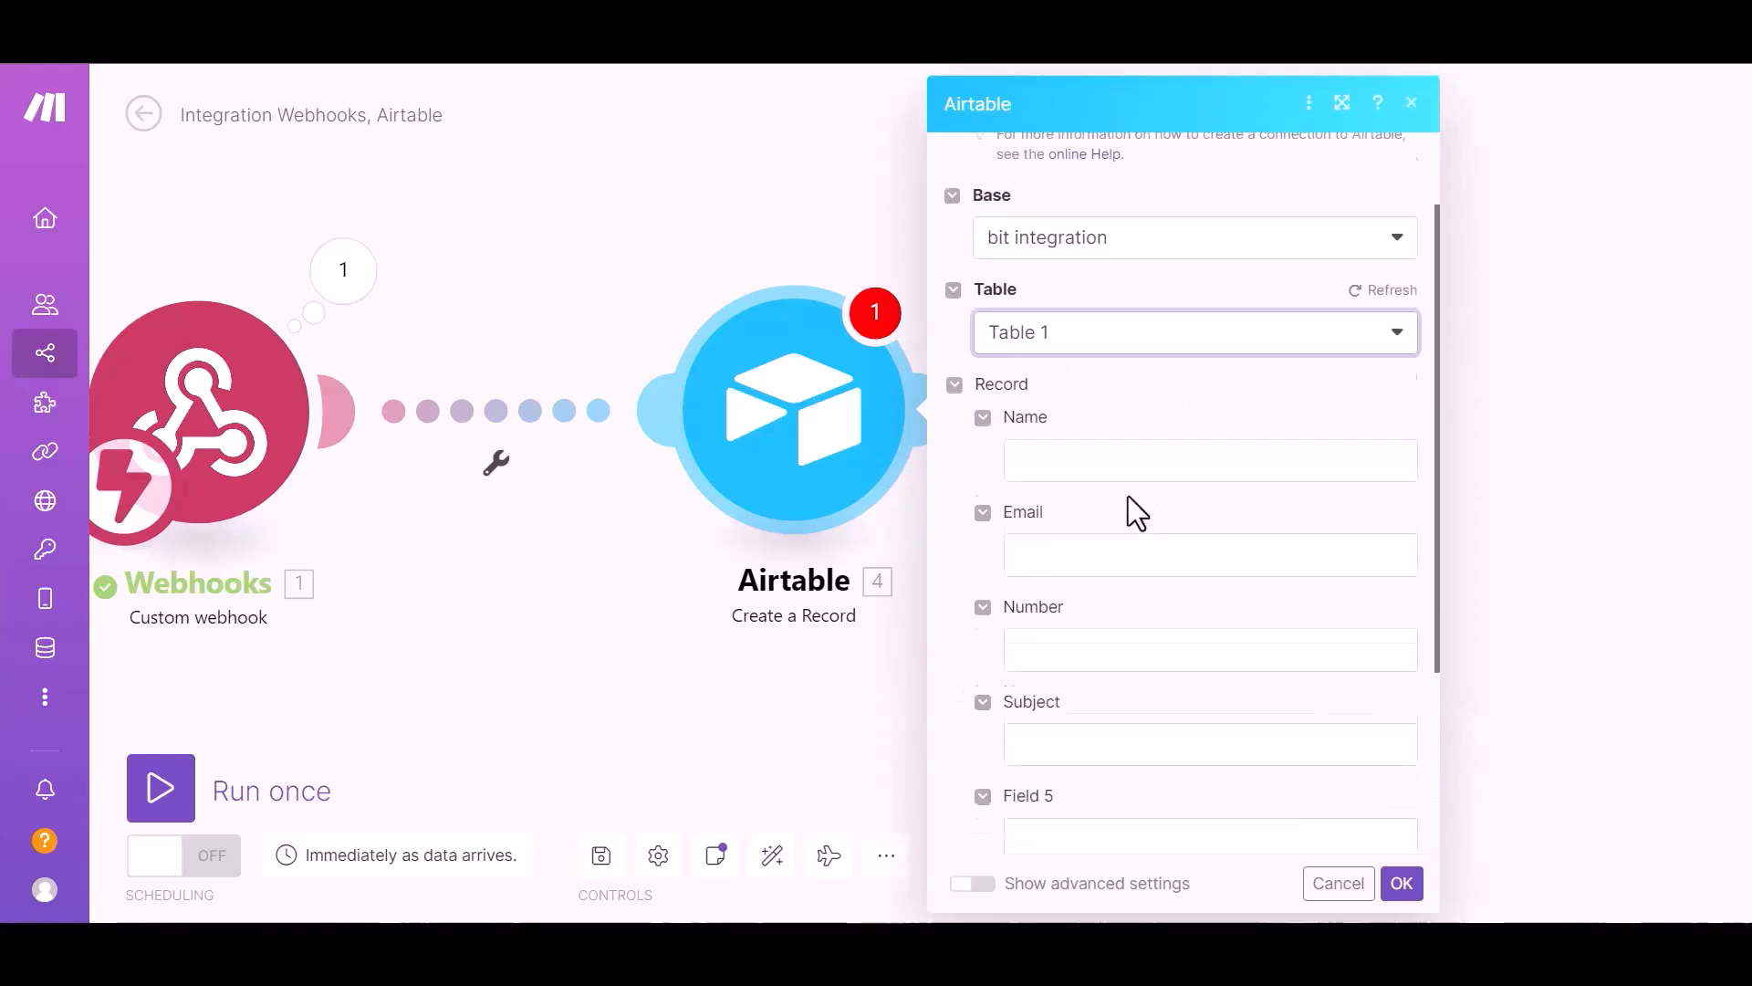
Step: Map webhook items into Name, Email and Number, save the module, and run once
{"action": "left_click", "coordinate": [1139, 347]}
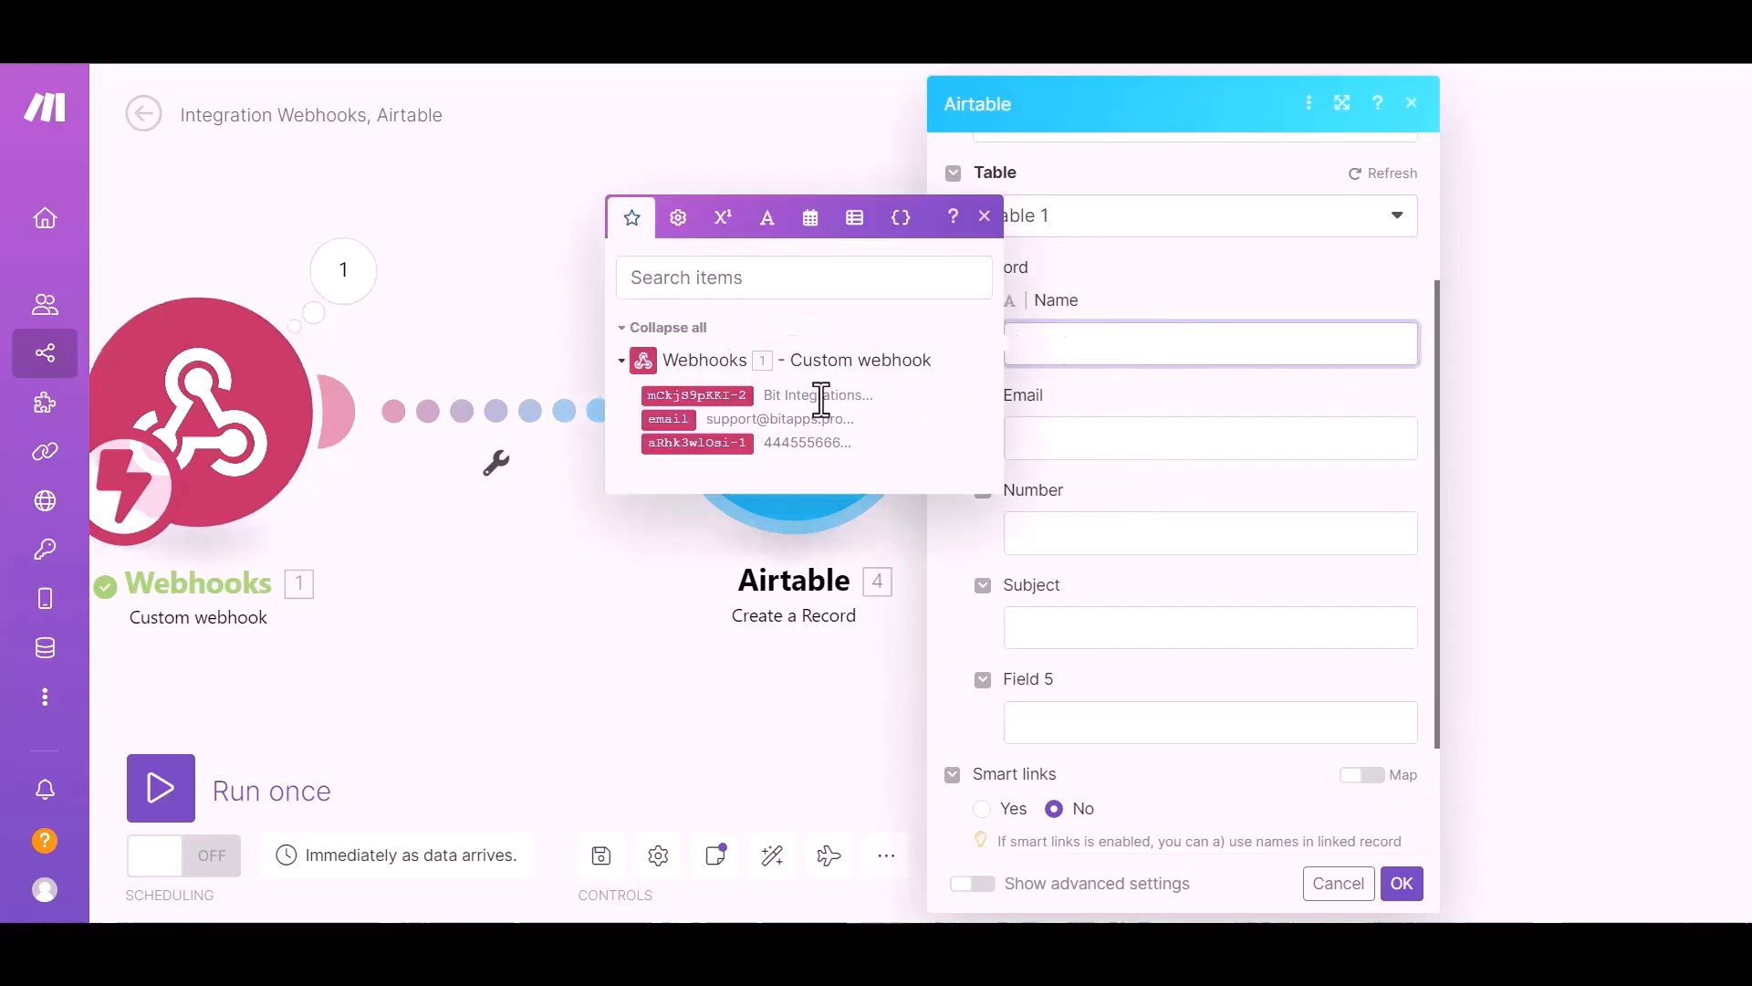
{"action": "left_click", "coordinate": [717, 395]}
{"action": "left_click", "coordinate": [1087, 435]}
{"action": "left_click", "coordinate": [685, 507]}
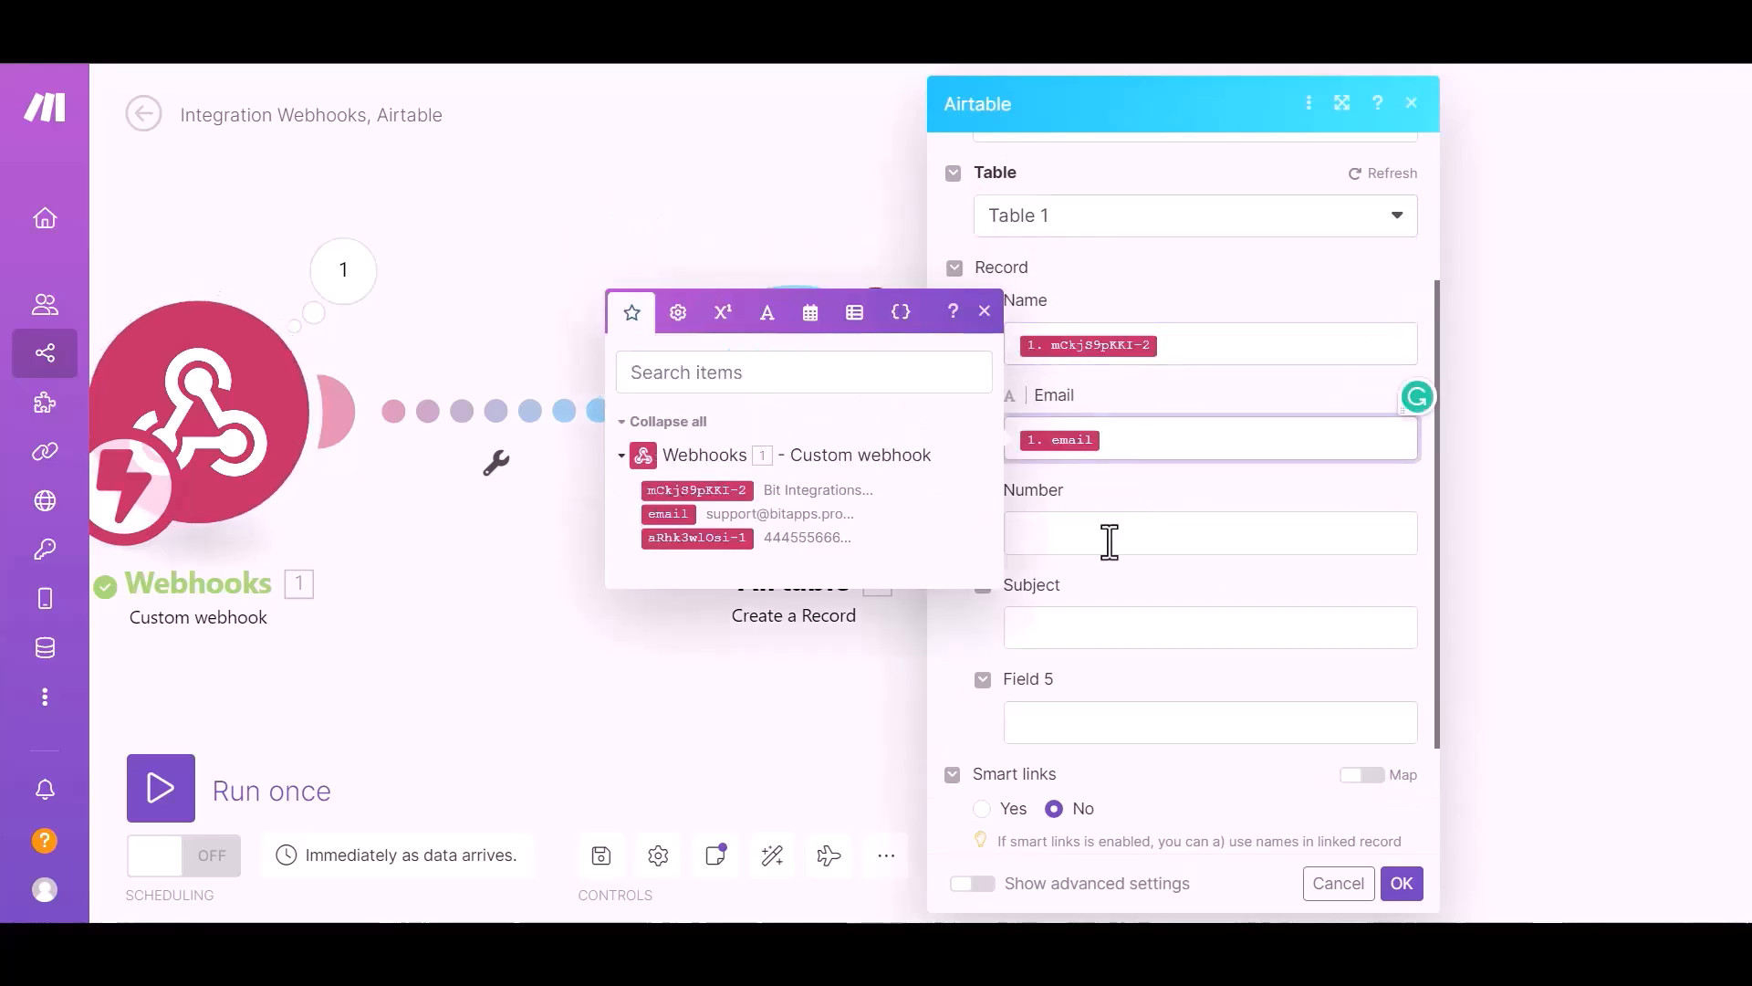
{"action": "left_click", "coordinate": [1108, 536]}
{"action": "left_click", "coordinate": [776, 634]}
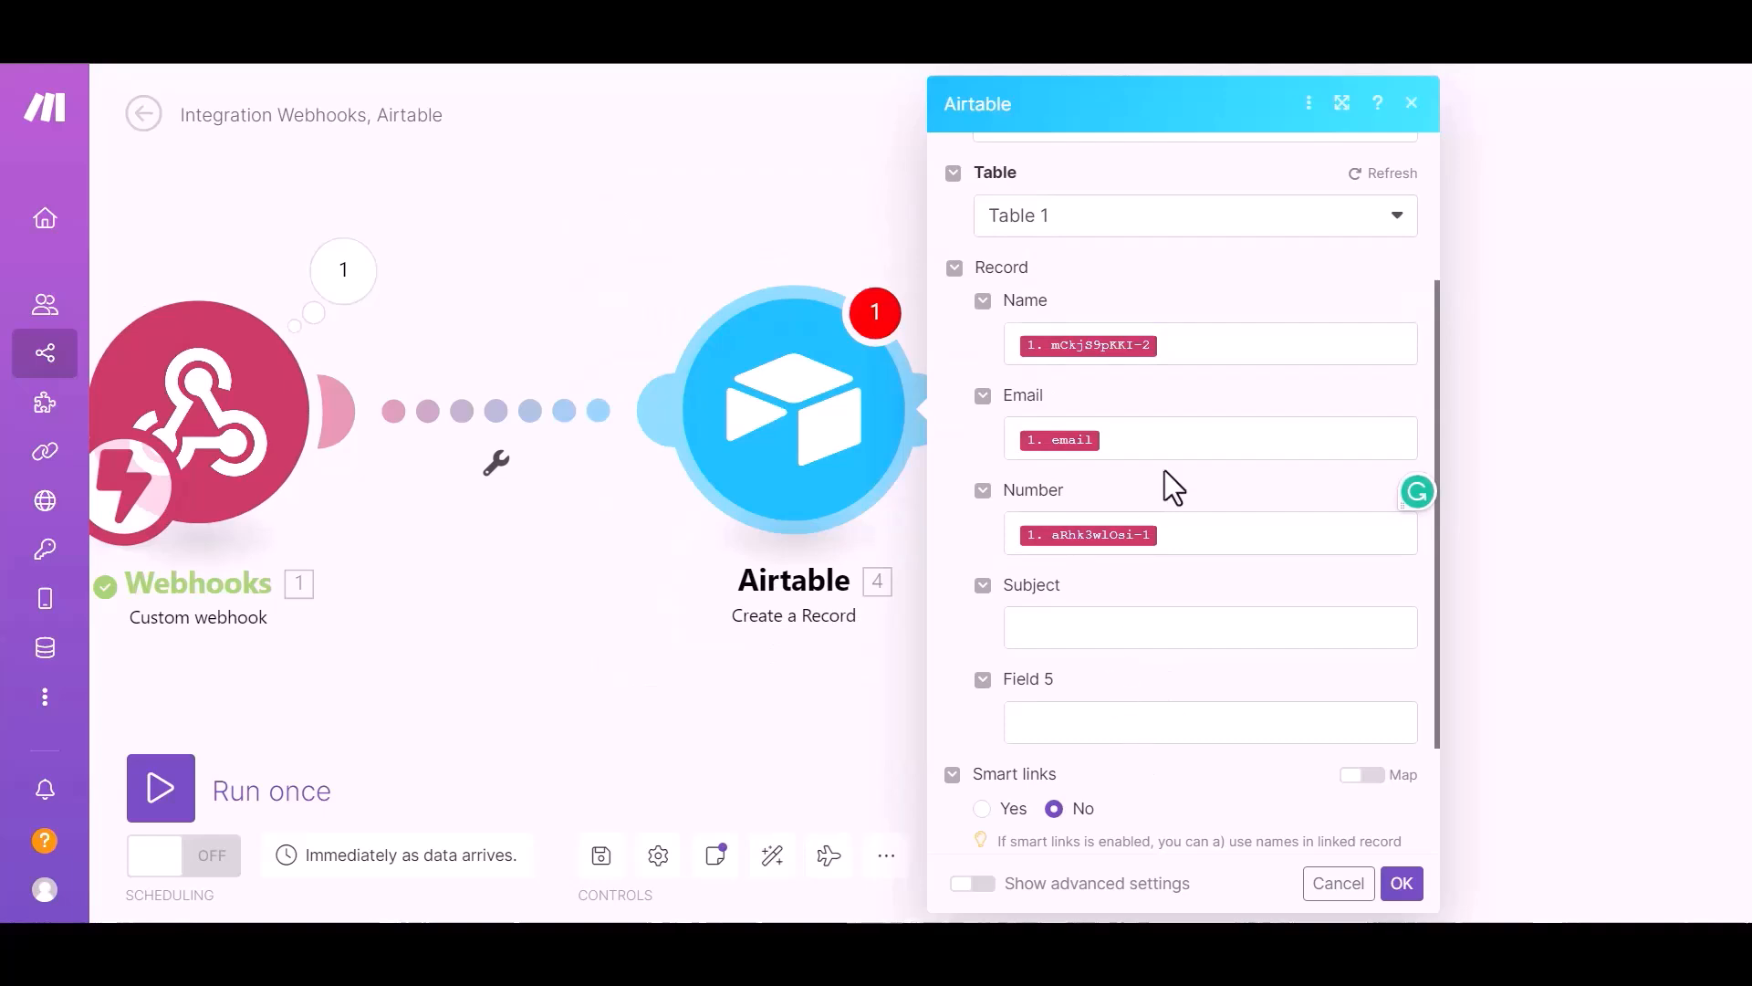
{"action": "scroll", "coordinate": [1095, 665], "scroll_direction": "down", "scroll_amount": 2}
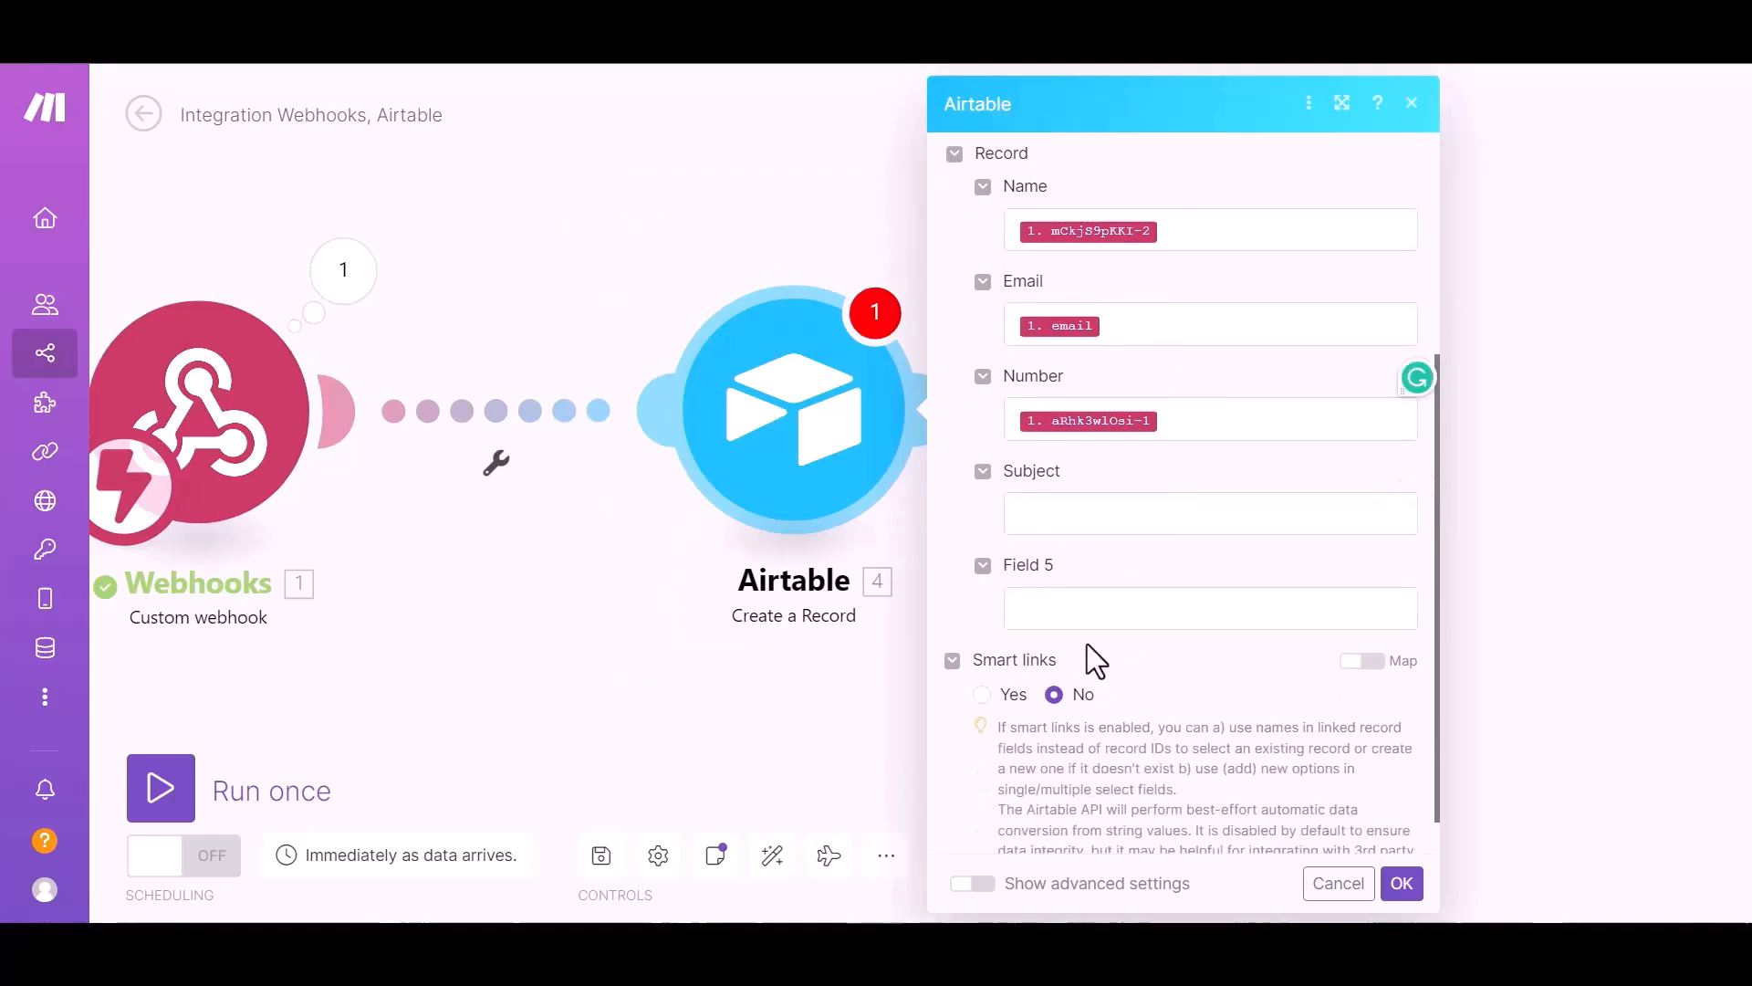
{"action": "left_click", "coordinate": [1404, 882]}
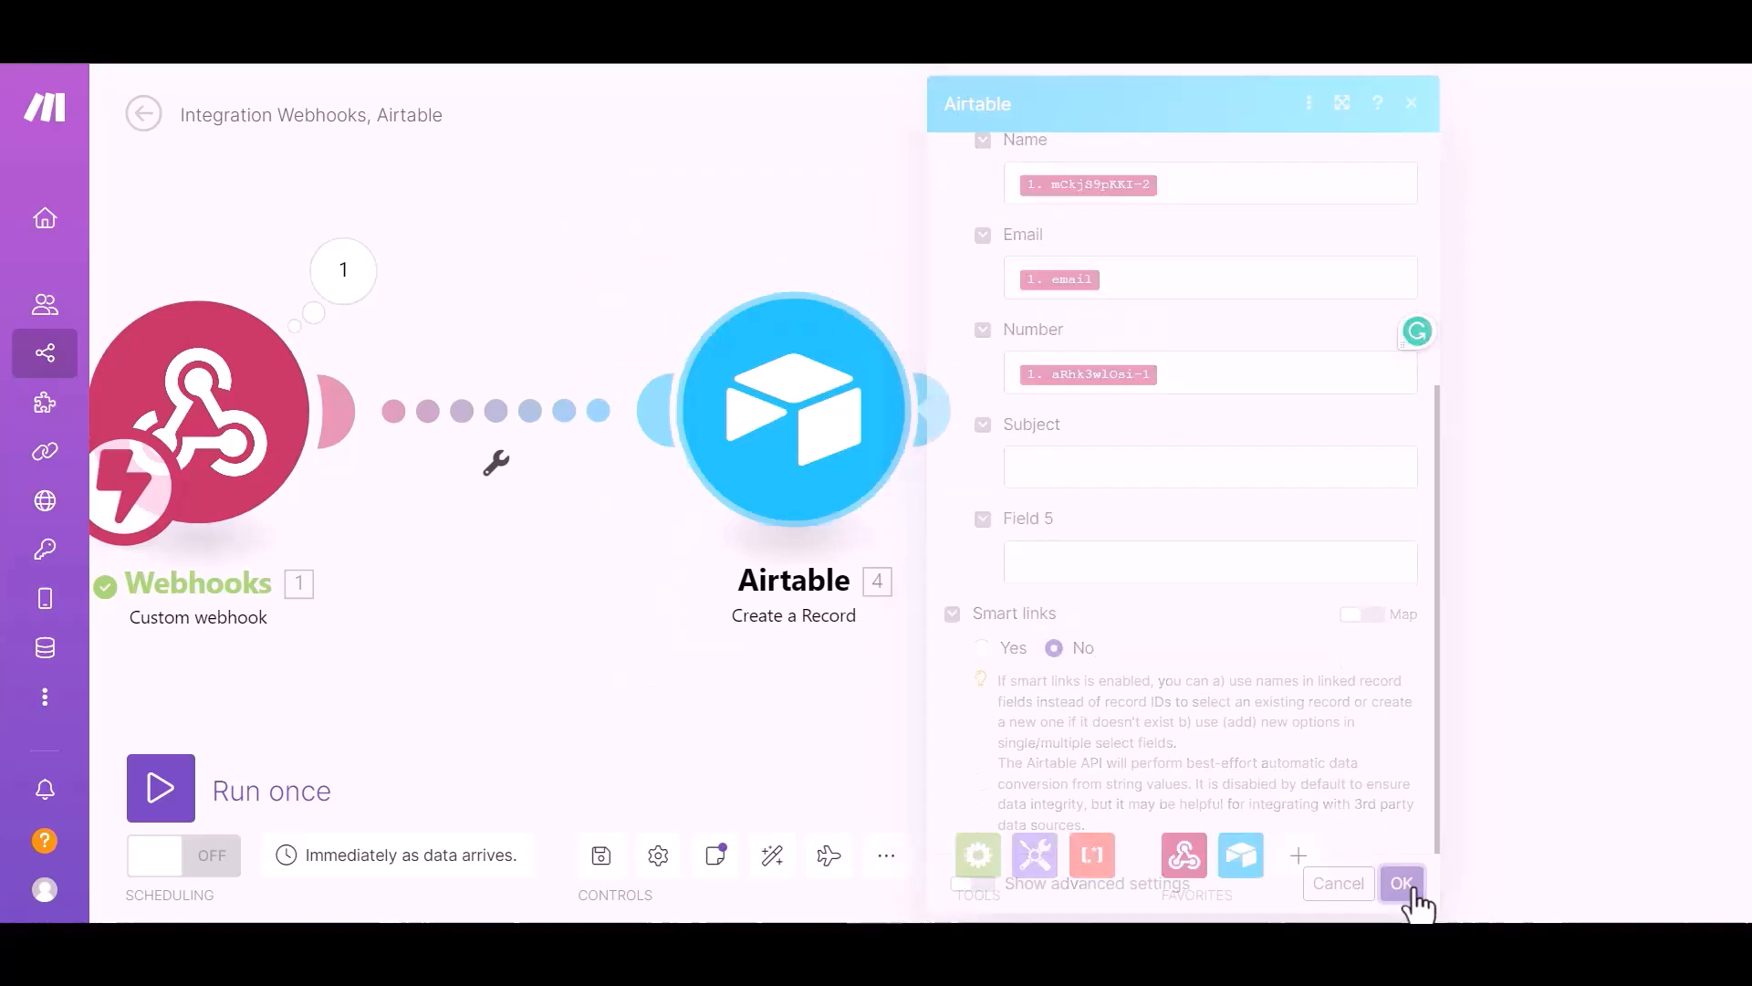
{"action": "left_click", "coordinate": [160, 790]}
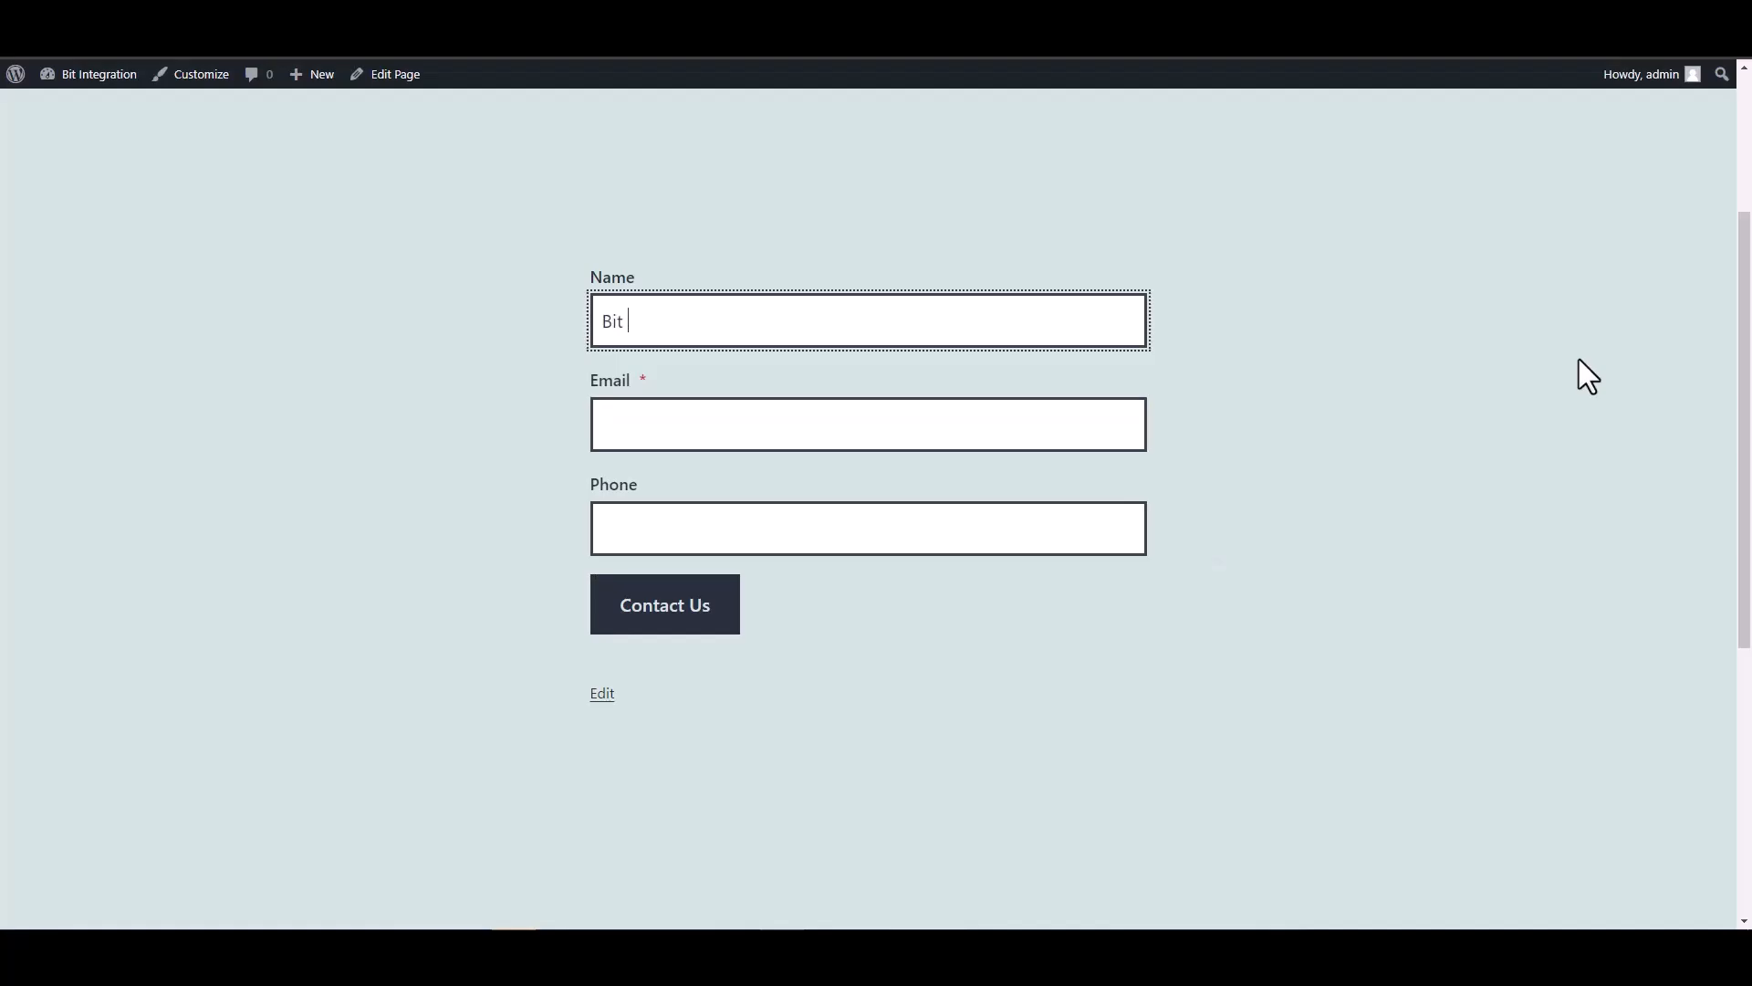
Step: Submit the form with name 'Bit Integrations' plus a support e-mail and phone number
{"action": "type", "text": "Bit Integrations"}
{"action": "left_click", "coordinate": [1141, 415]}
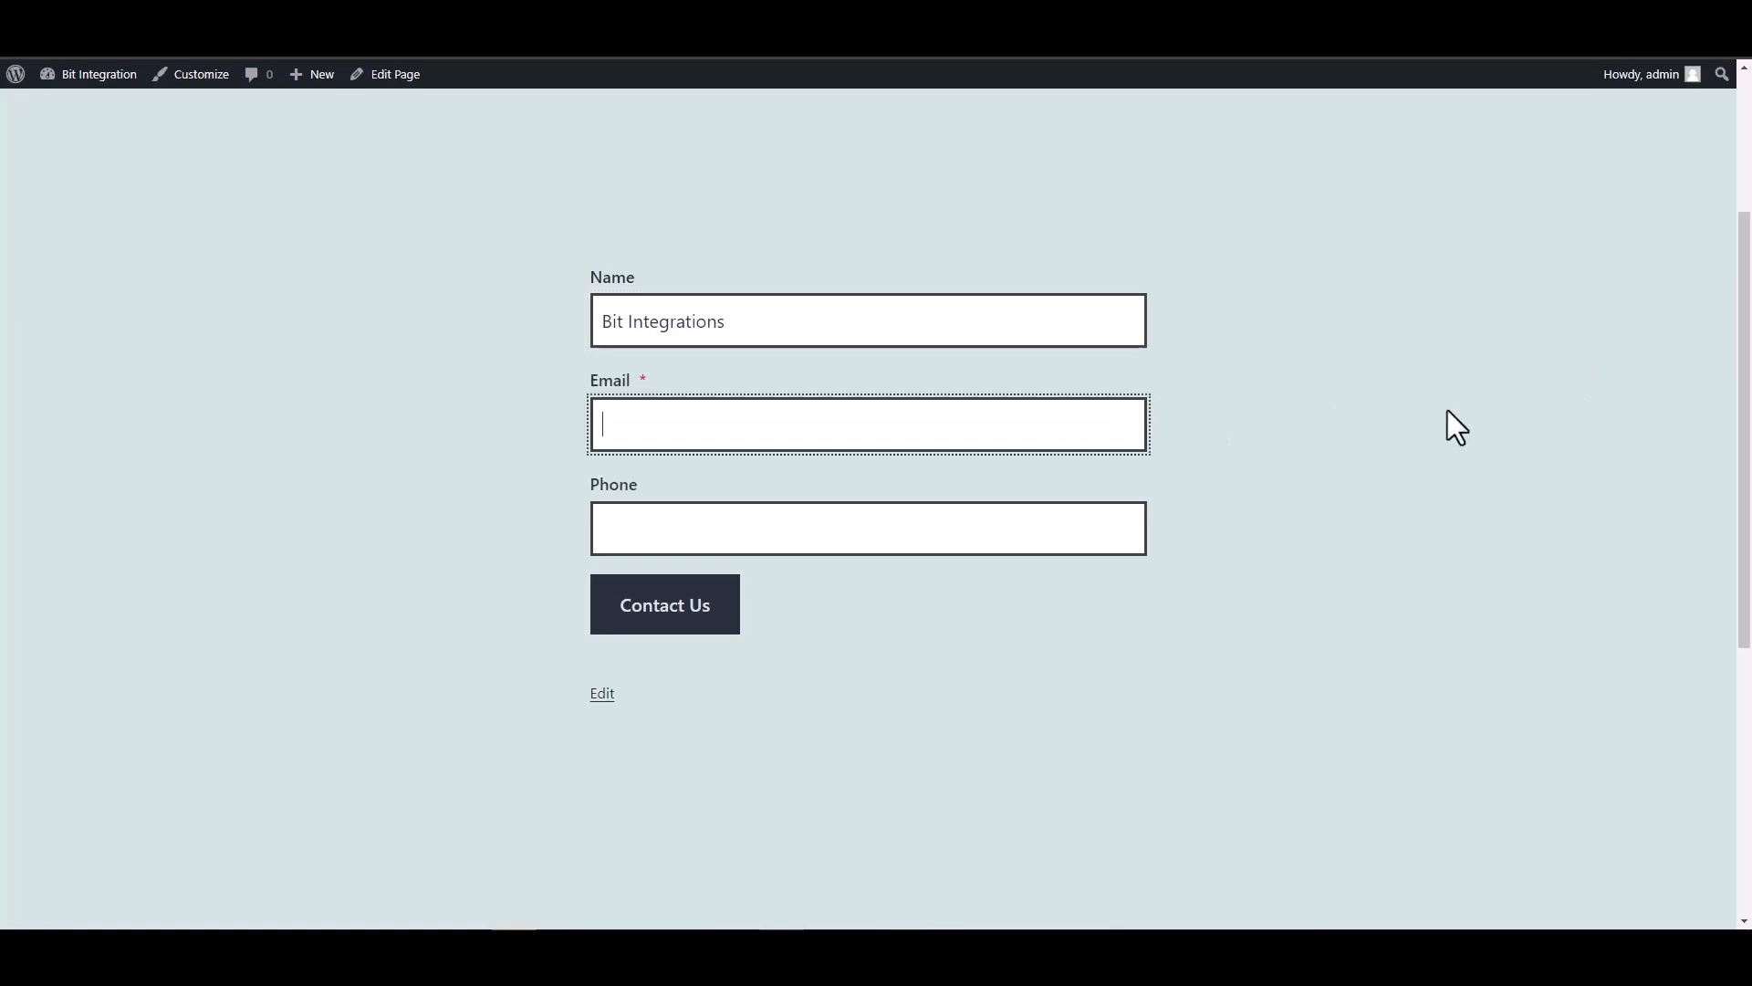
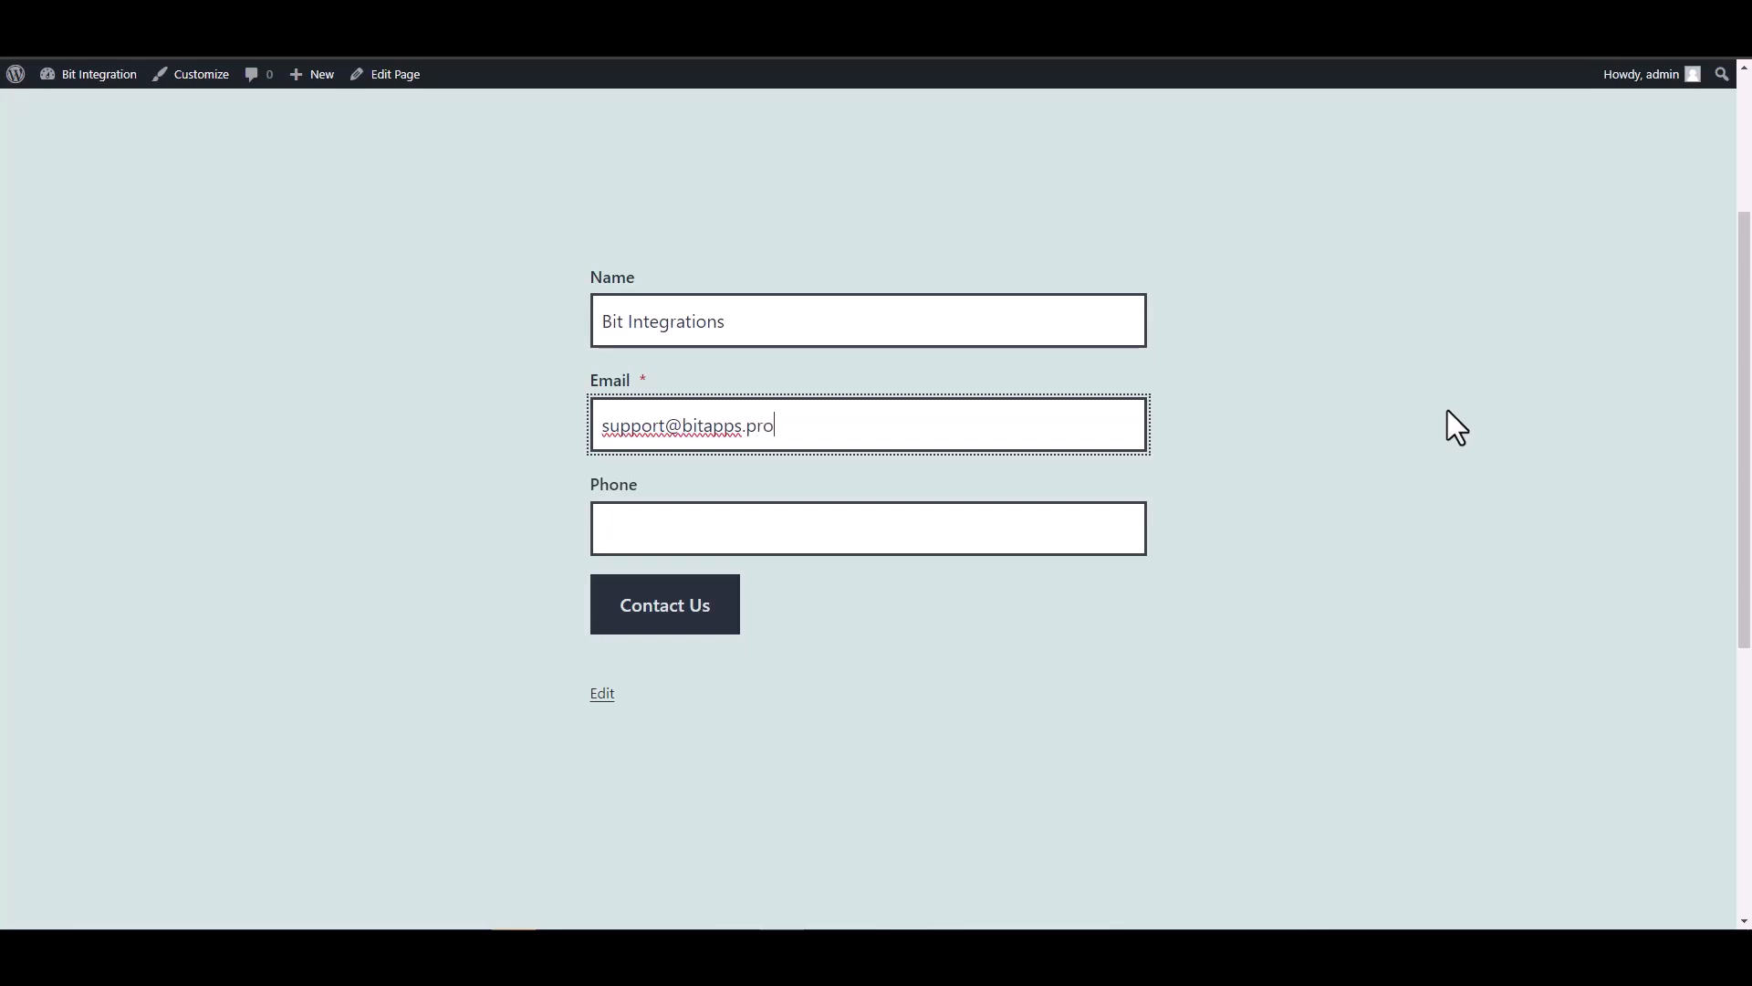
{"action": "left_click", "coordinate": [1036, 533]}
{"action": "type", "text": "444555666"}
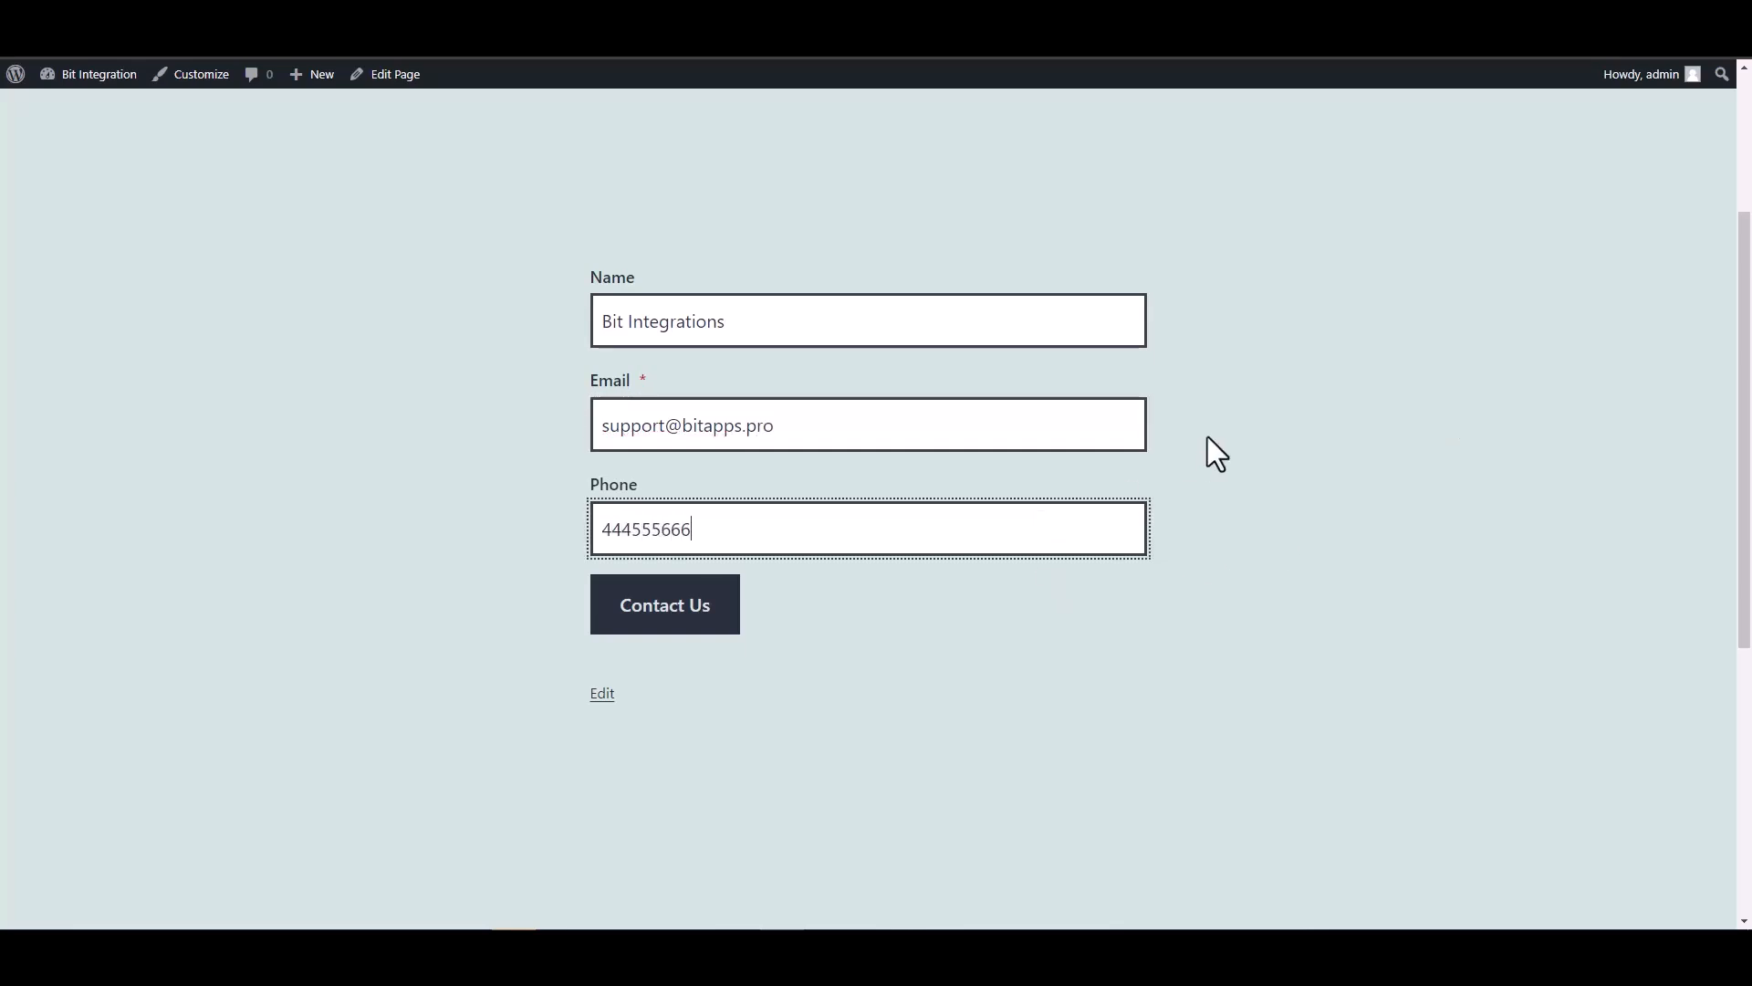
{"action": "left_click", "coordinate": [716, 612]}
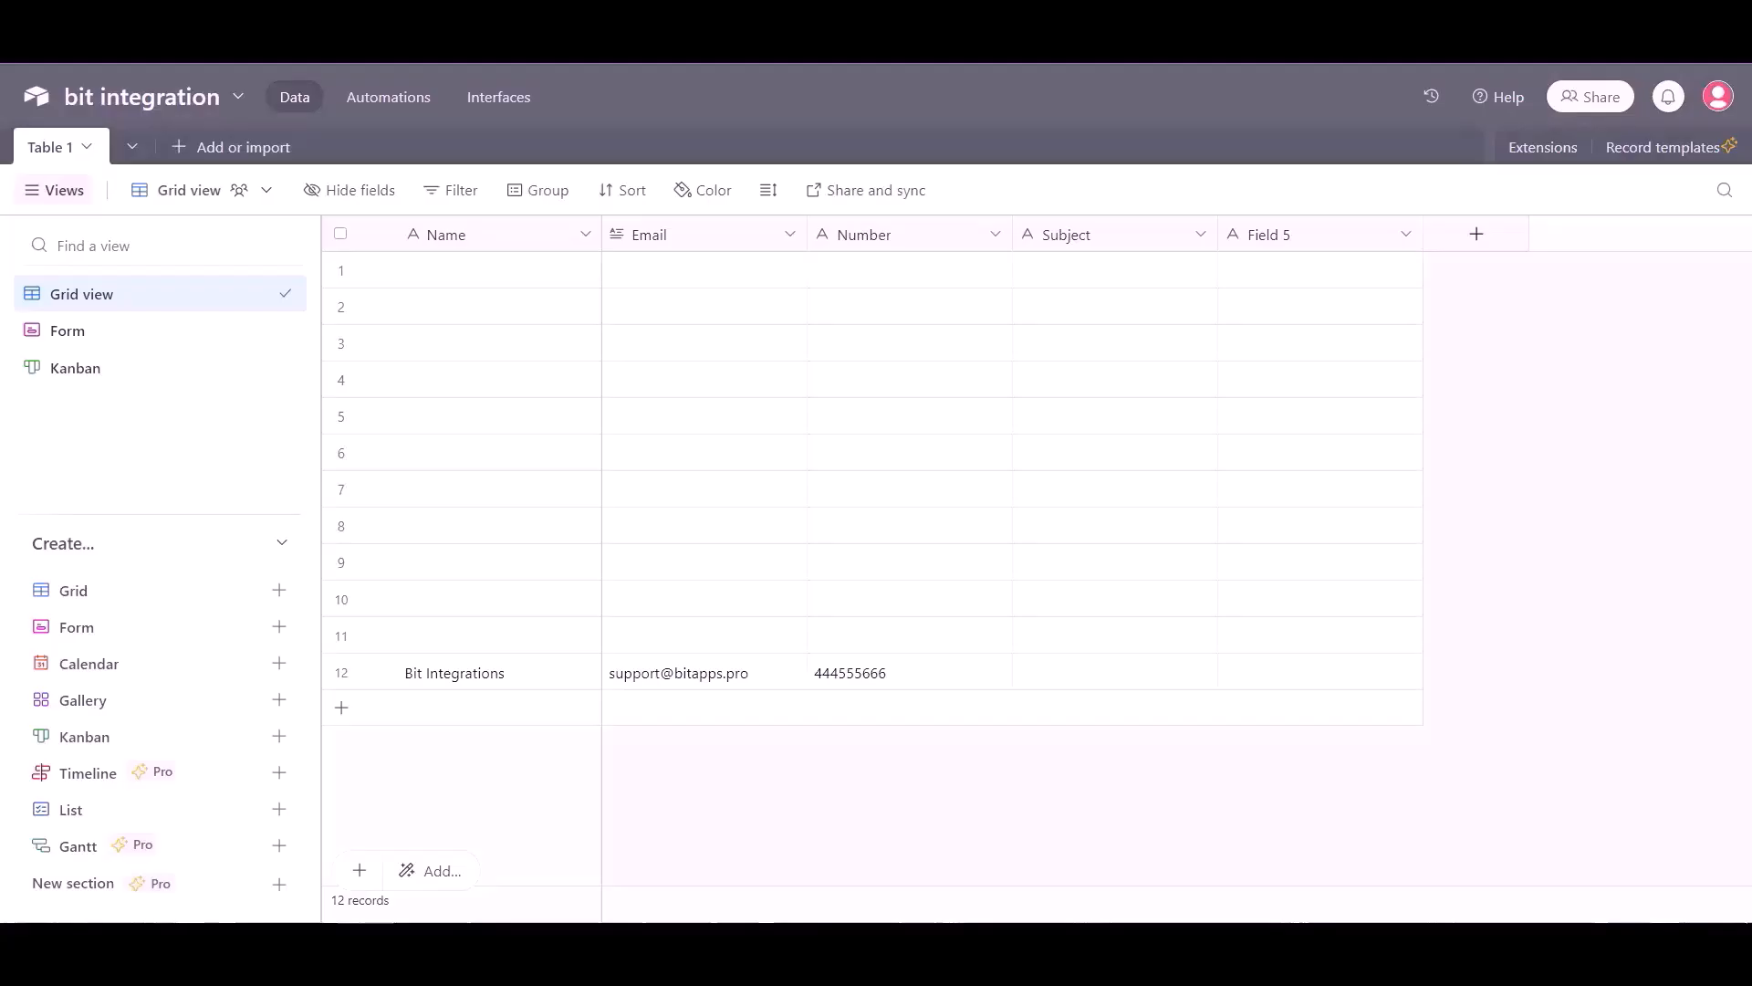